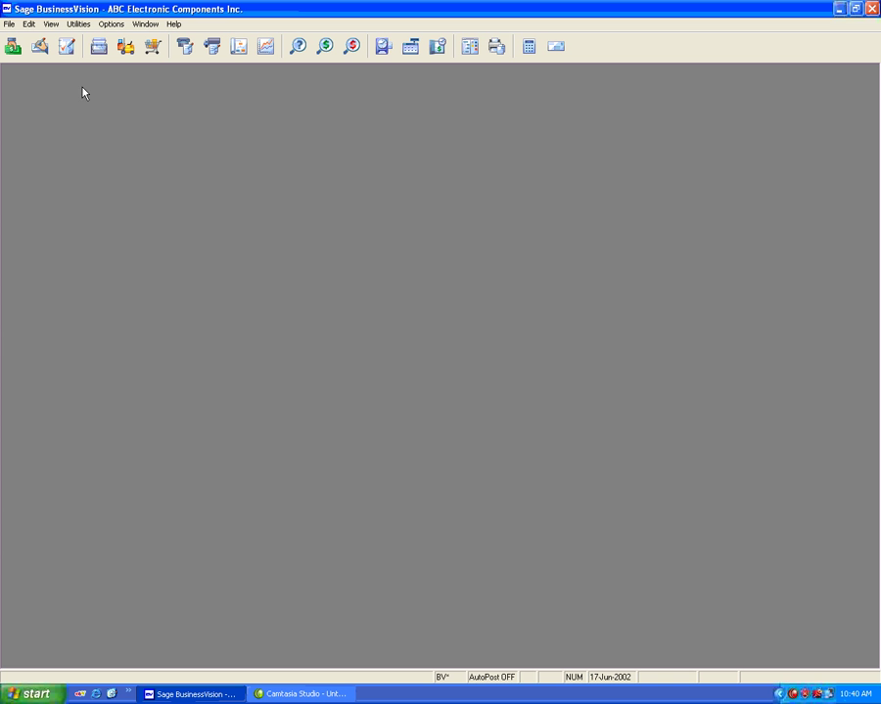
Open the Browse Chart of Accounts list from General Ledger Account Details
{"action": "left_click", "coordinate": [67, 46]}
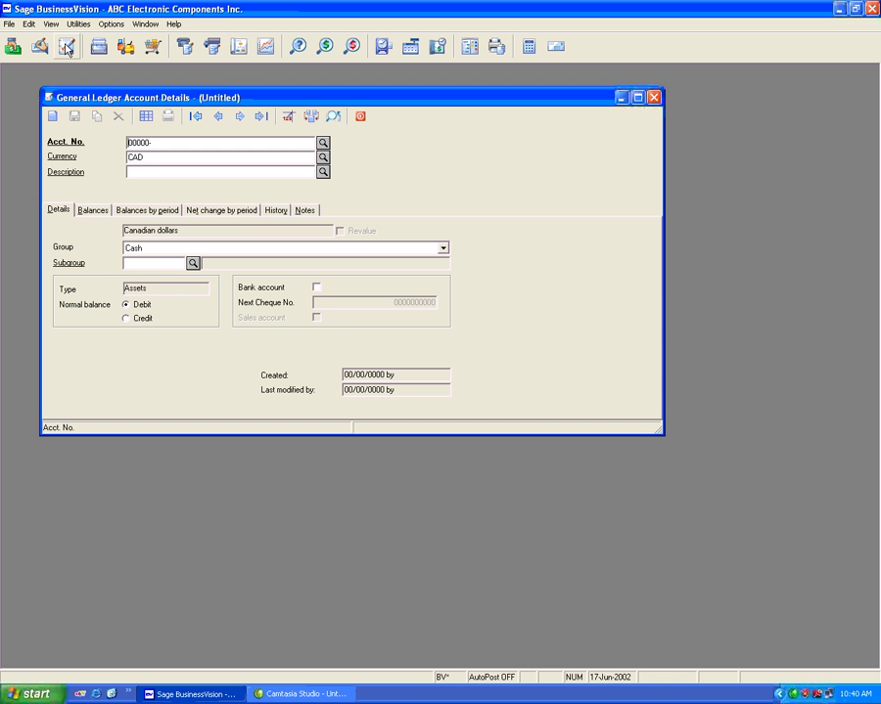
{"action": "left_click", "coordinate": [146, 118]}
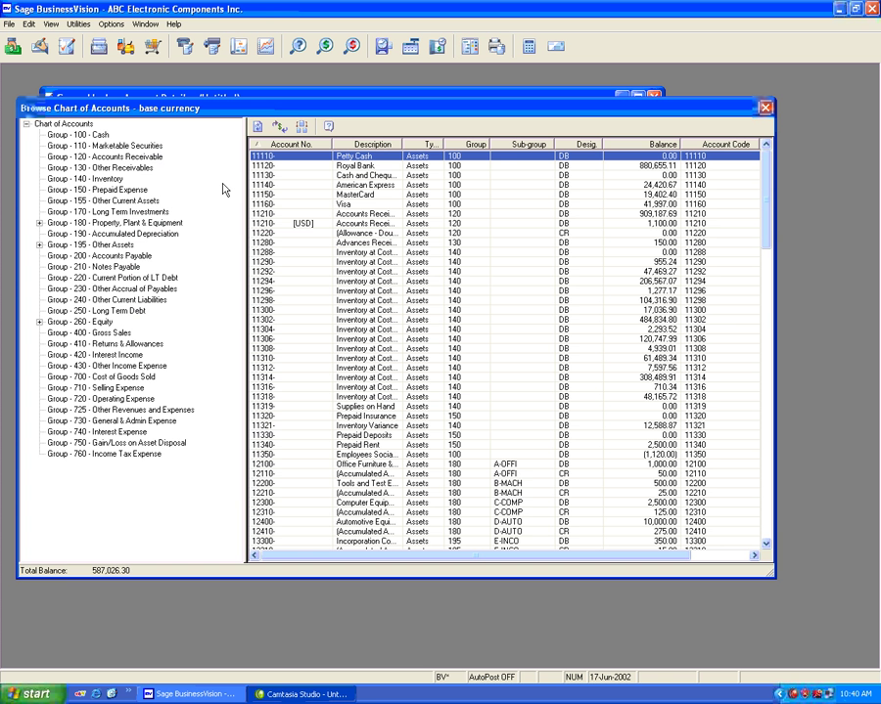
Show the monthly balances for account 11210 [USD] after widening the Description column and browser
{"action": "left_click", "coordinate": [288, 224]}
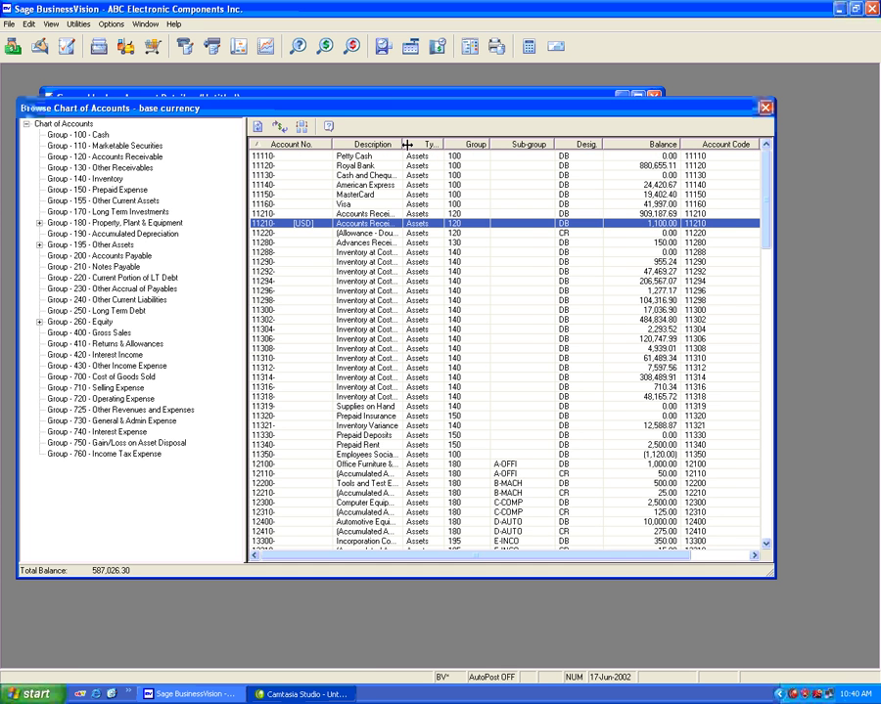
{"action": "left_click_drag", "start_coordinate": [407, 144], "coordinate": [469, 146]}
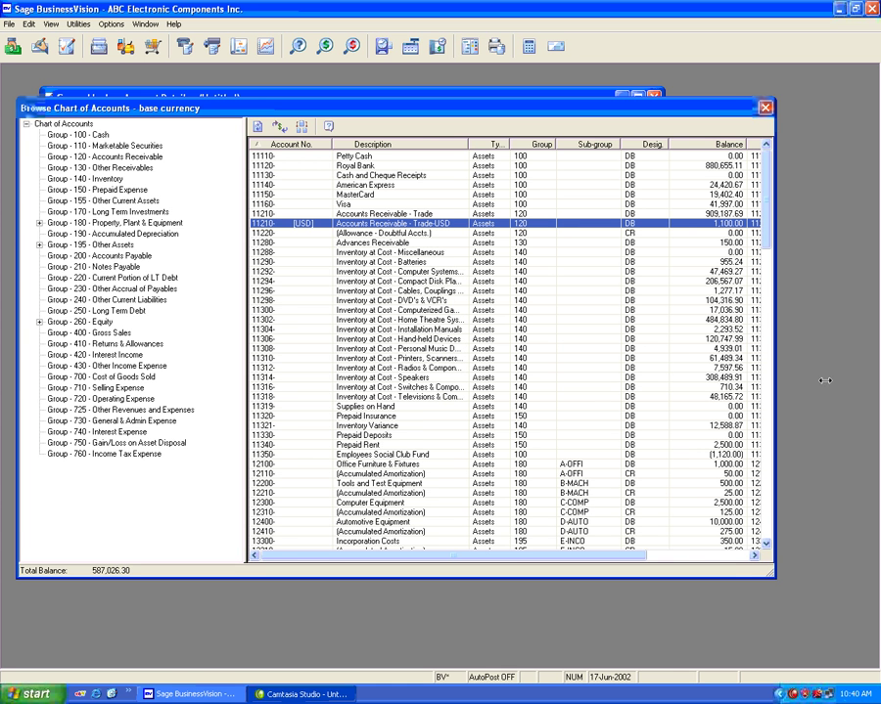
{"action": "left_click_drag", "start_coordinate": [825, 381], "coordinate": [826, 380]}
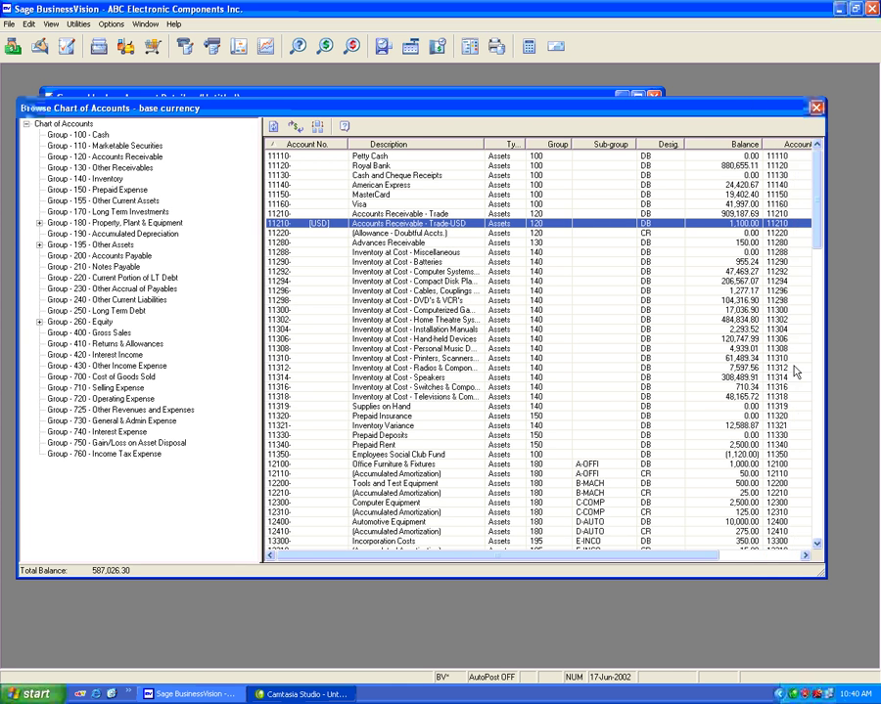
{"action": "left_click", "coordinate": [315, 131]}
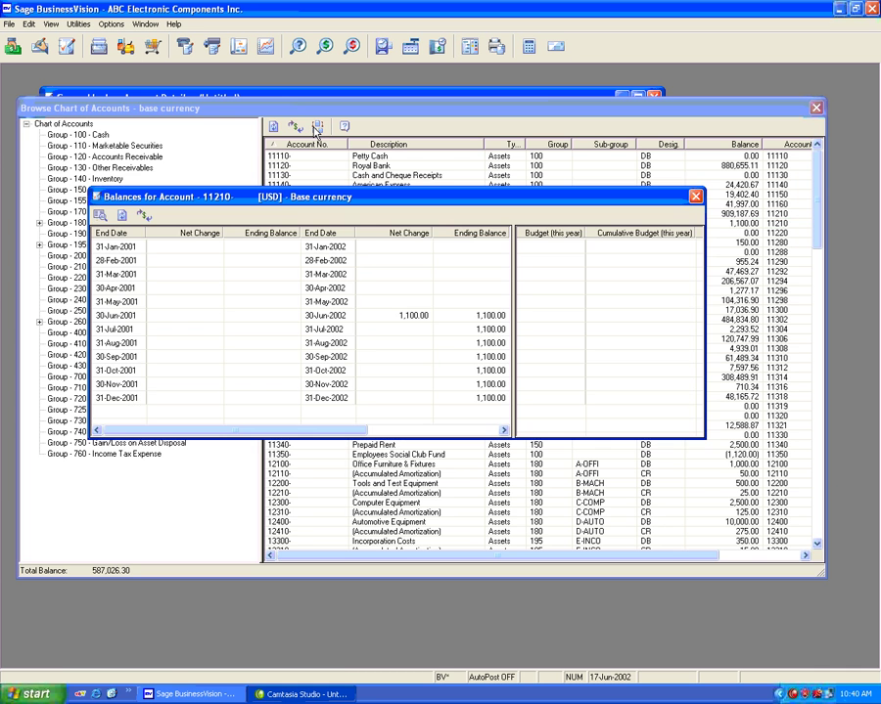
Toggle 11210's June 2002 balance between base 1,100.00 and foreign $1,000.00, then close both windows
{"action": "left_click", "coordinate": [412, 320]}
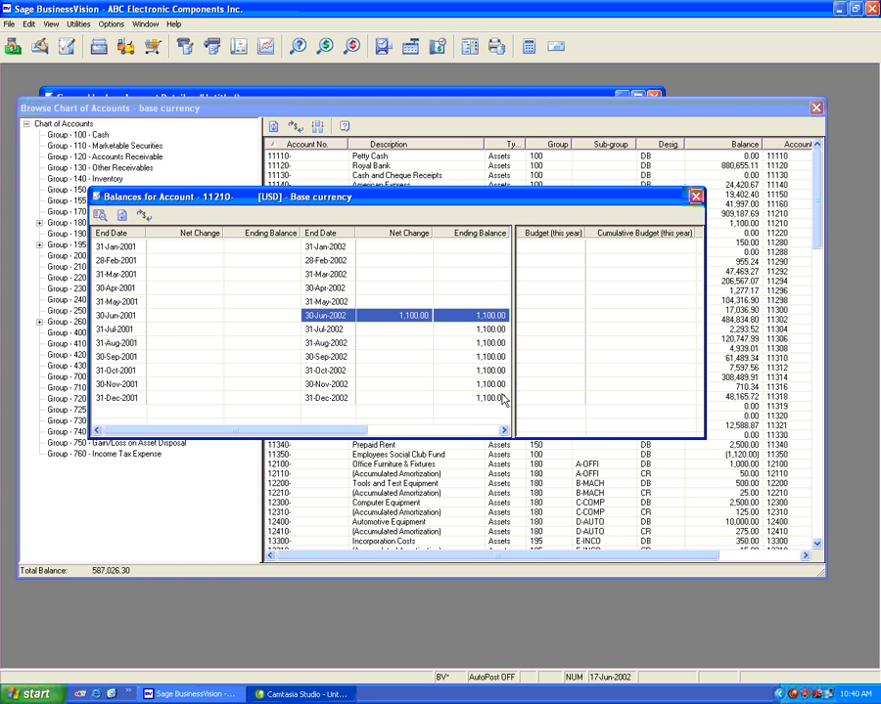
{"action": "left_click", "coordinate": [143, 216]}
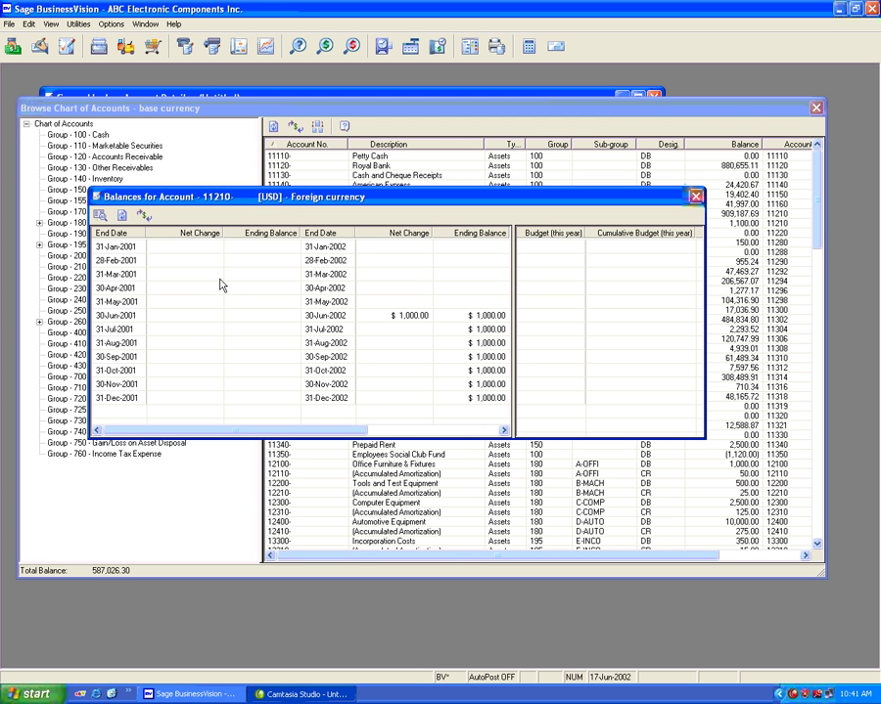
{"action": "left_click", "coordinate": [144, 215]}
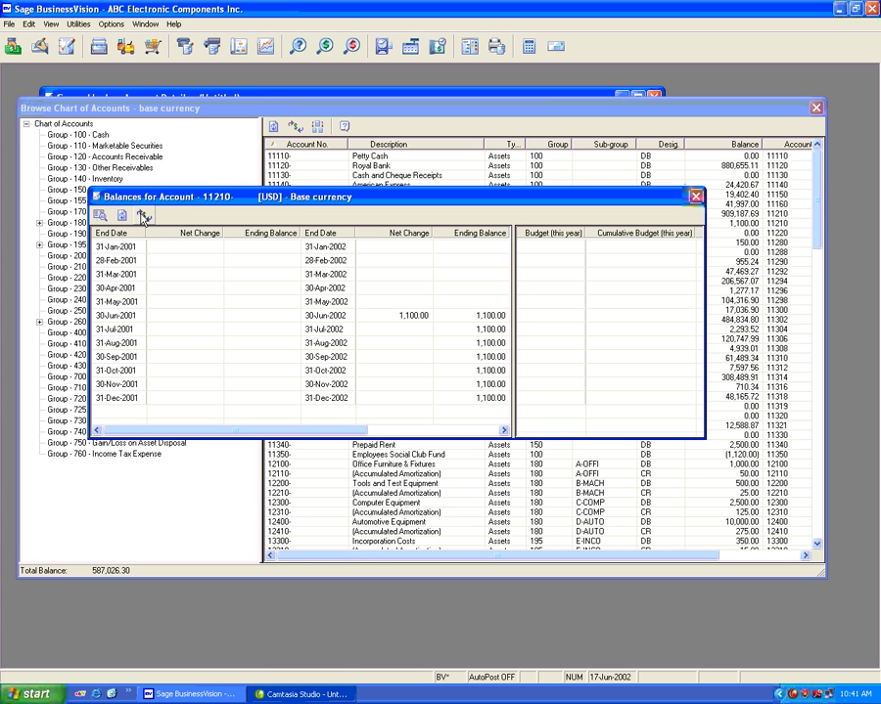
{"action": "left_click", "coordinate": [143, 217]}
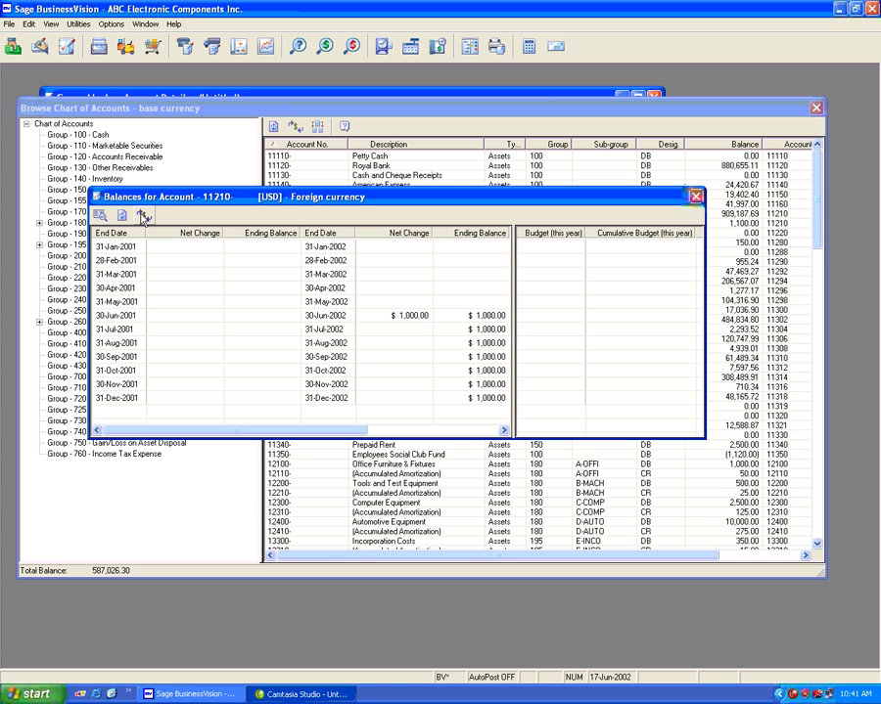
{"action": "left_click", "coordinate": [694, 196]}
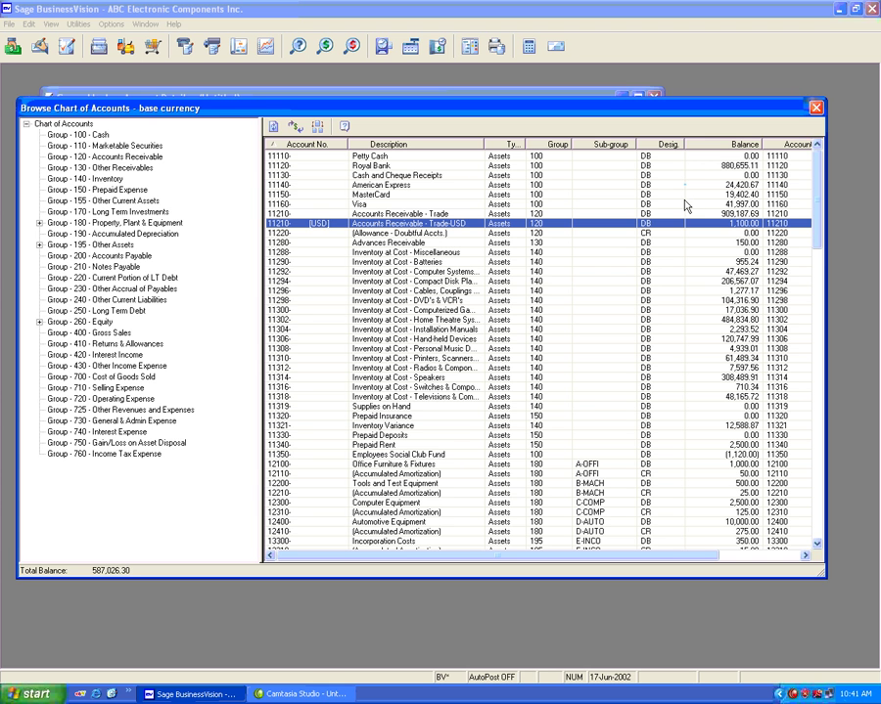
{"action": "left_click", "coordinate": [816, 109]}
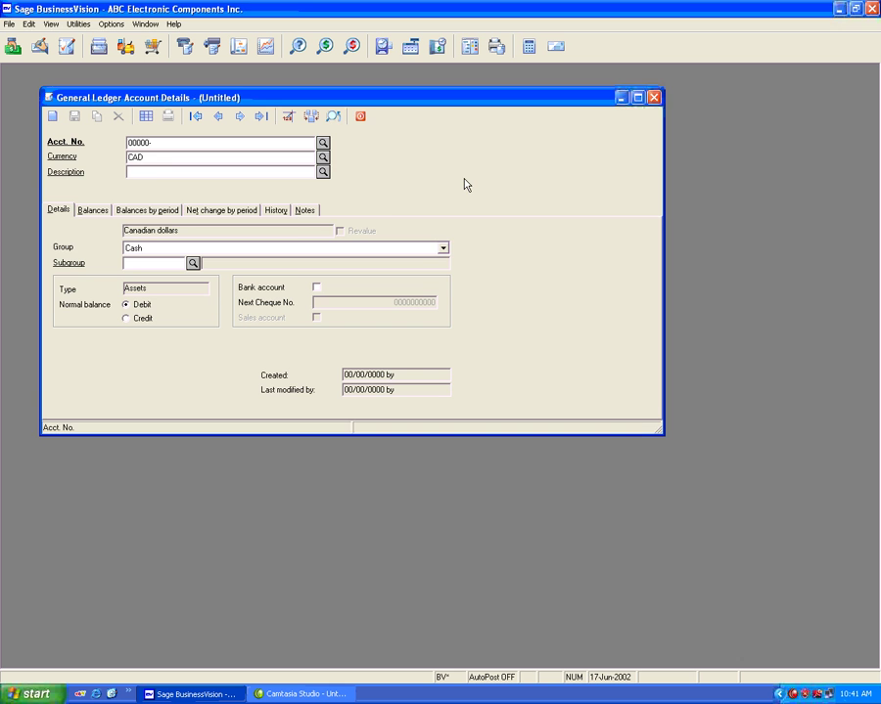
Load account 11210 USD by lookup, view its balances in both currencies, then close it
{"action": "left_click", "coordinate": [322, 142]}
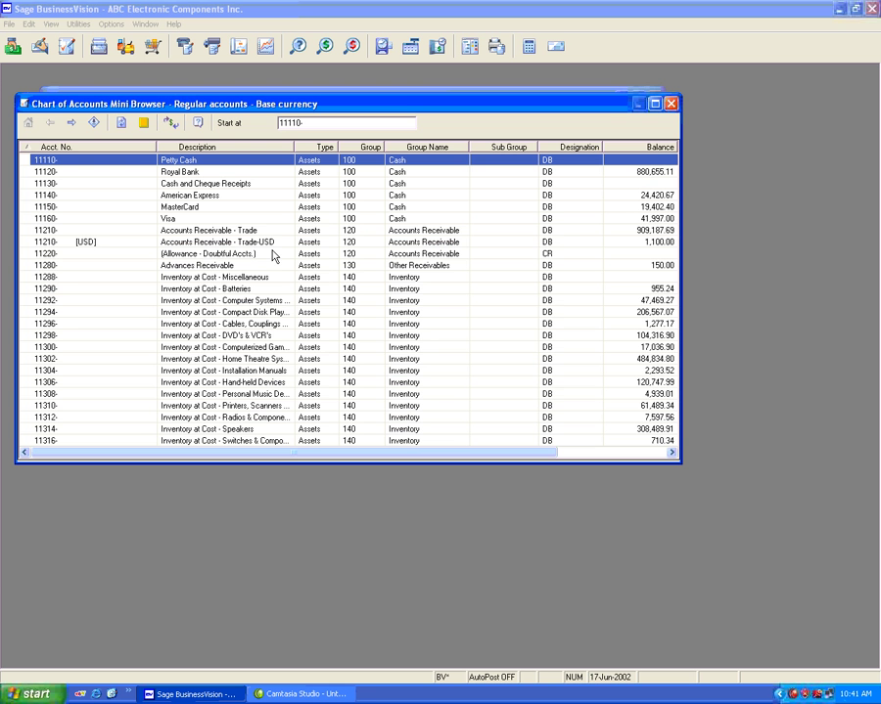
{"action": "double_click", "coordinate": [205, 241]}
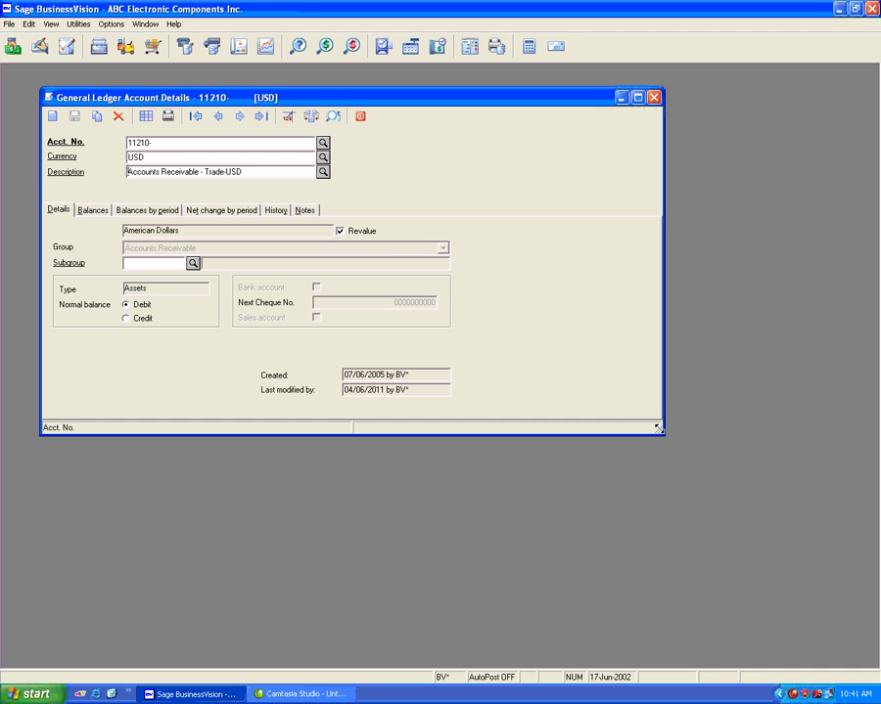
{"action": "left_click_drag", "start_coordinate": [659, 429], "coordinate": [718, 463]}
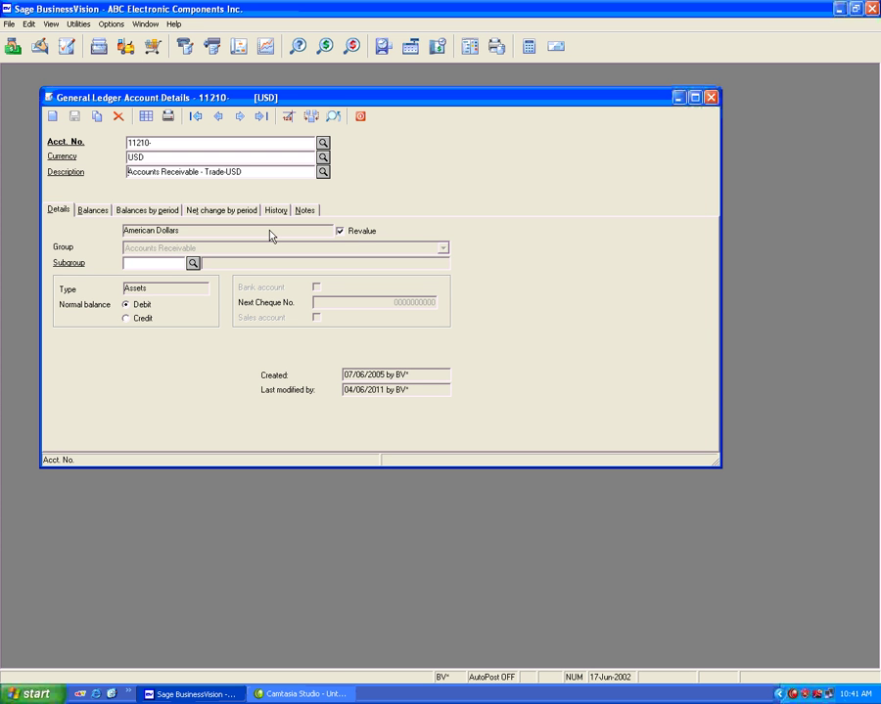
{"action": "left_click", "coordinate": [93, 210]}
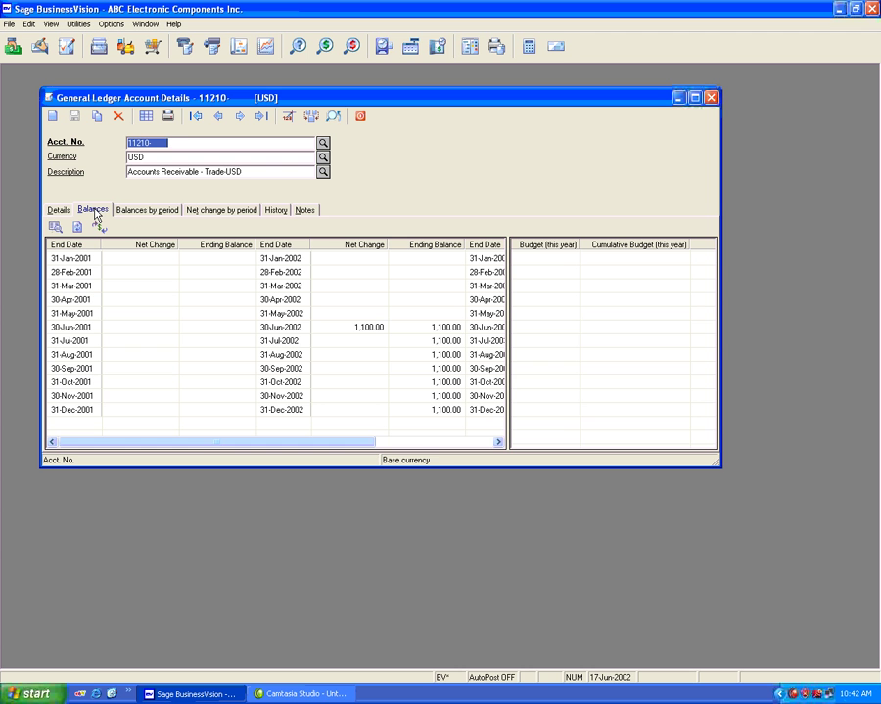
{"action": "left_click", "coordinate": [100, 230]}
{"action": "left_click", "coordinate": [100, 230]}
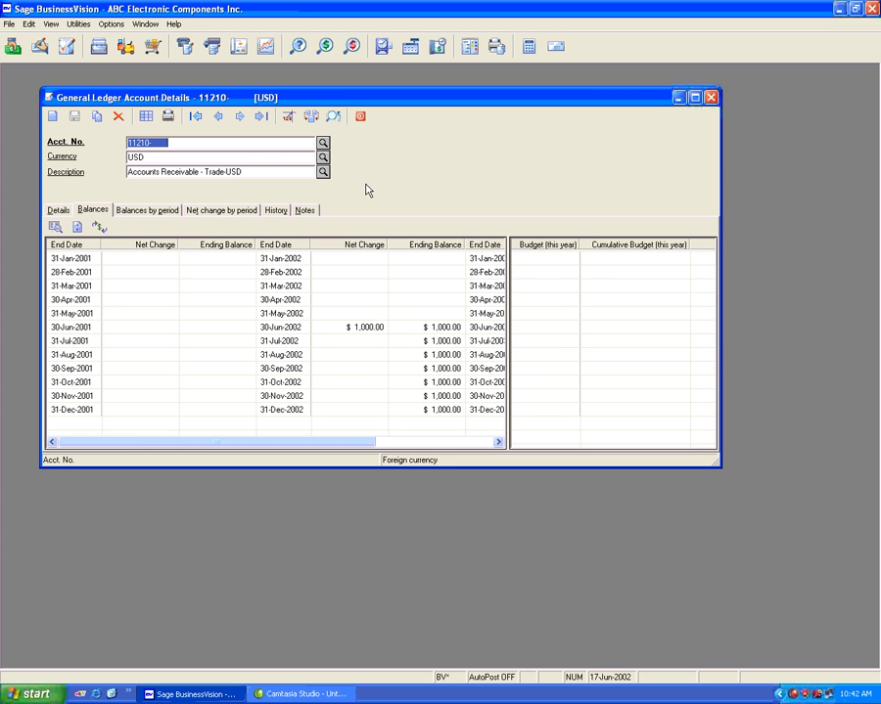
{"action": "left_click", "coordinate": [361, 117]}
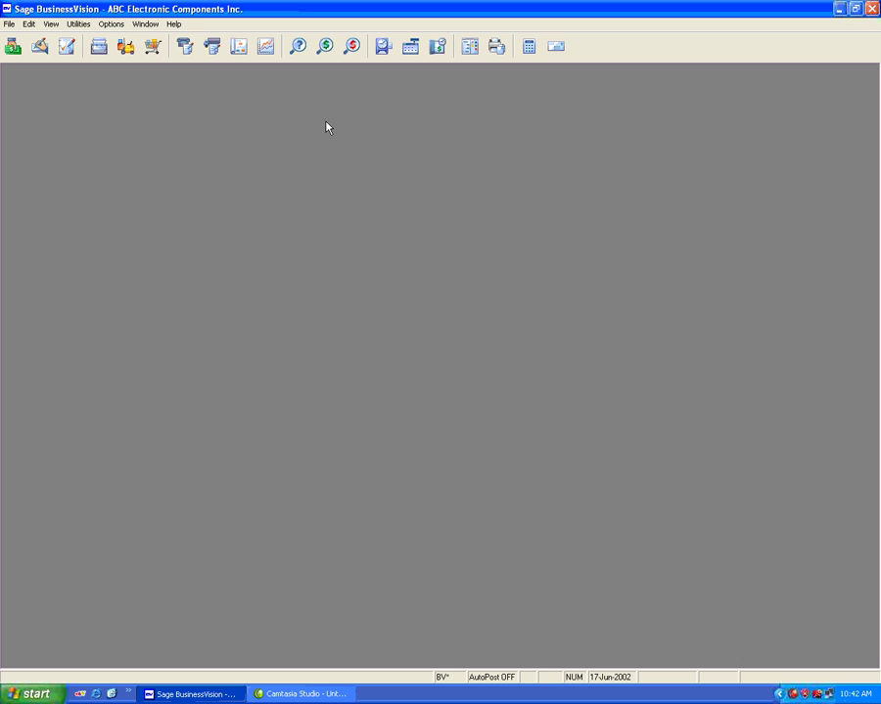
Edit American Dollars (USD), fixed at 1.1000000, from the Currency Manager
{"action": "left_click", "coordinate": [84, 26]}
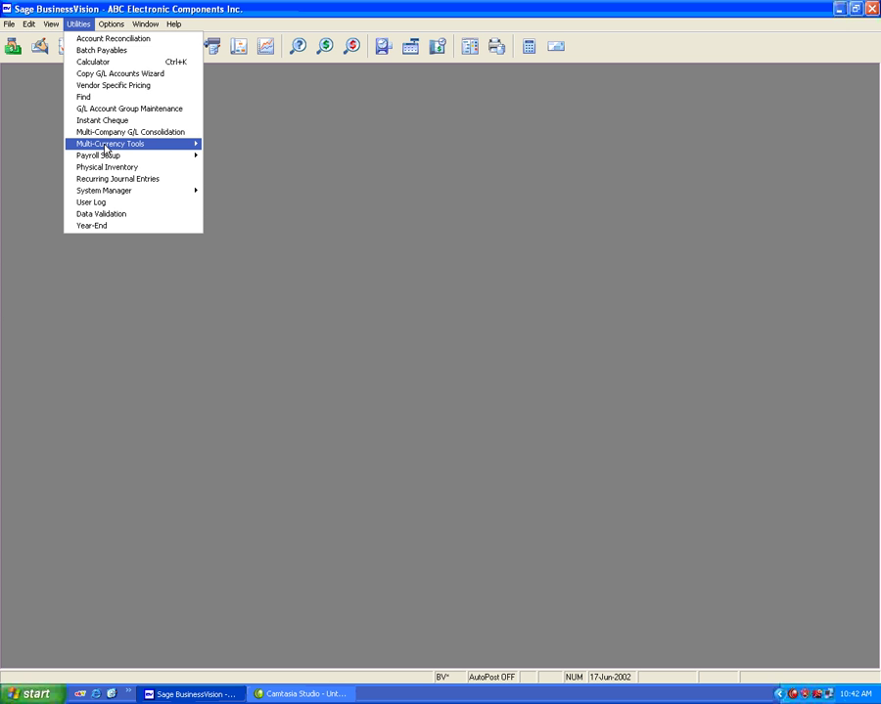
{"action": "mouse_move", "coordinate": [107, 148]}
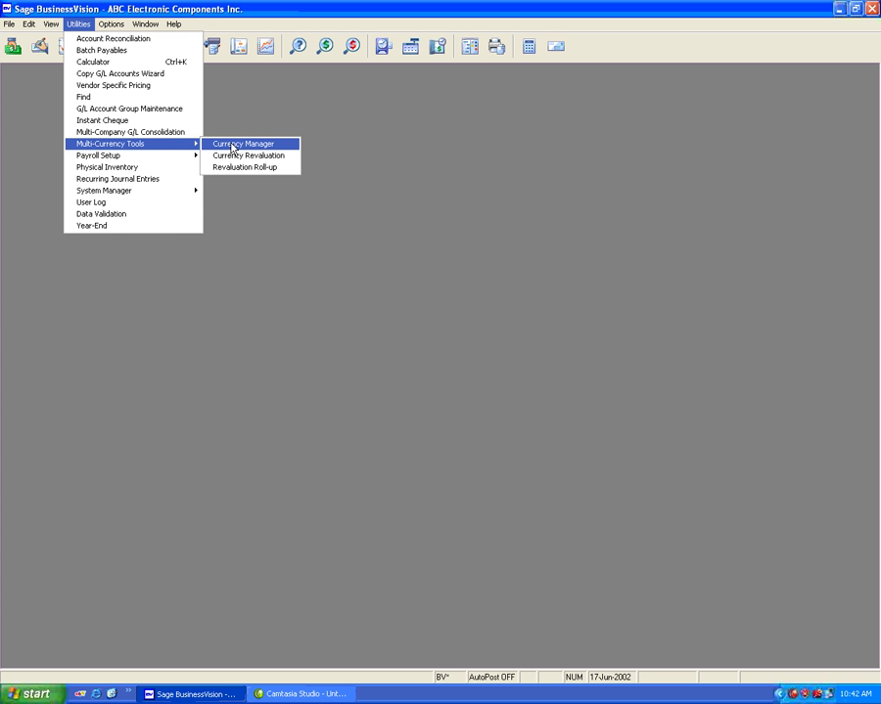
{"action": "left_click", "coordinate": [232, 145]}
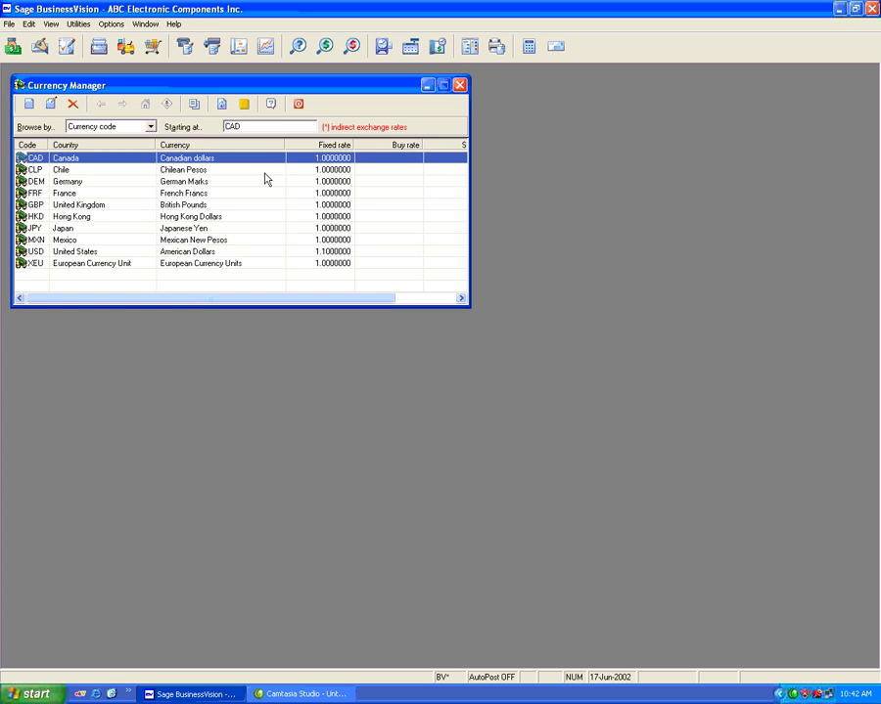
{"action": "double_click", "coordinate": [126, 253]}
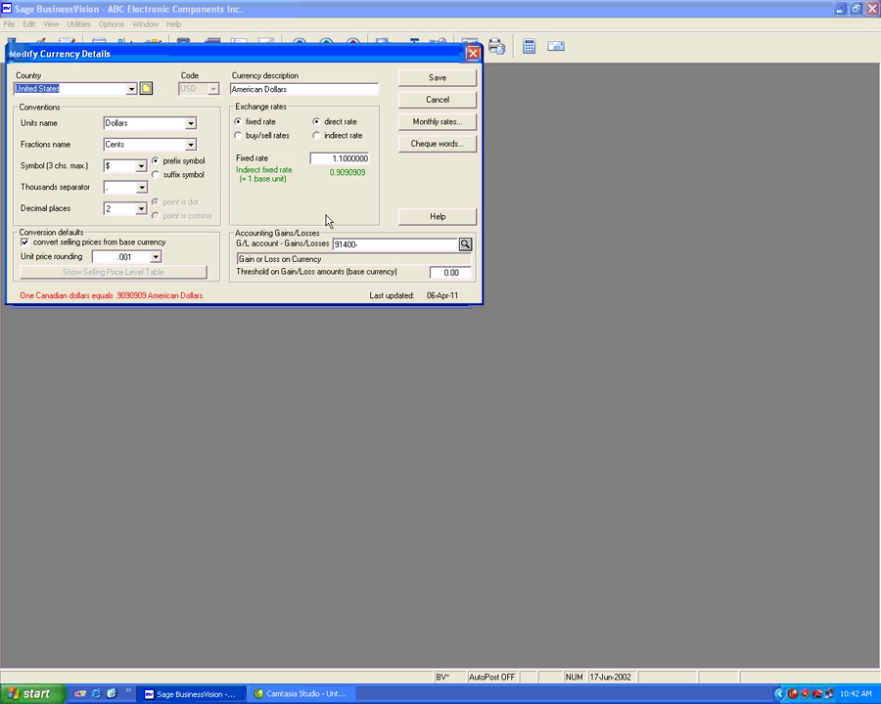
Enter a 1.0500000 monthly conversion rate for 01 Jun 02 and accept the rates
{"action": "left_click", "coordinate": [416, 123]}
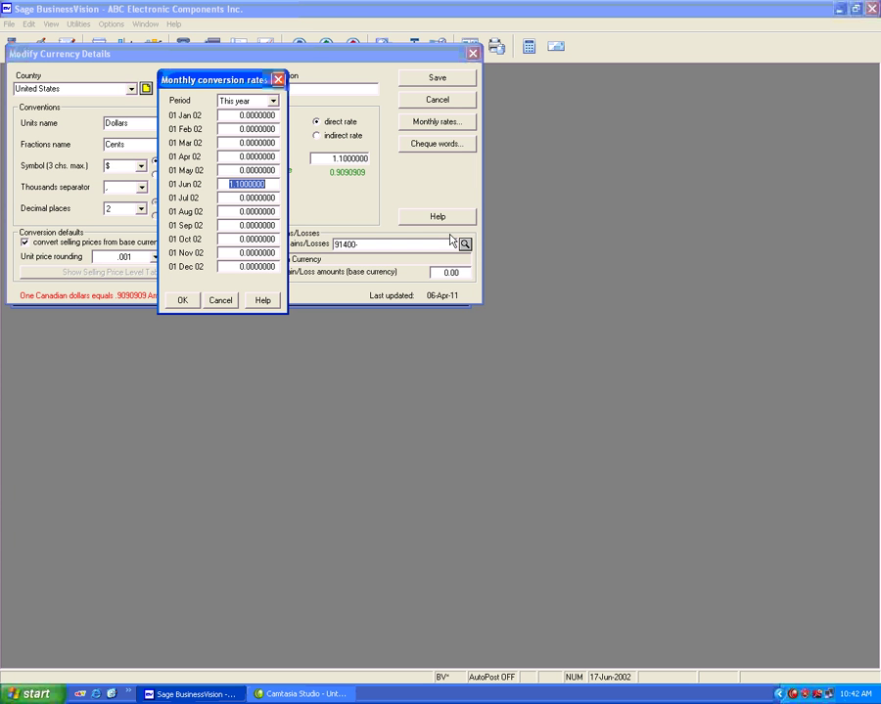
{"action": "type", "text": "1.05"}
{"action": "key", "text": "Tab"}
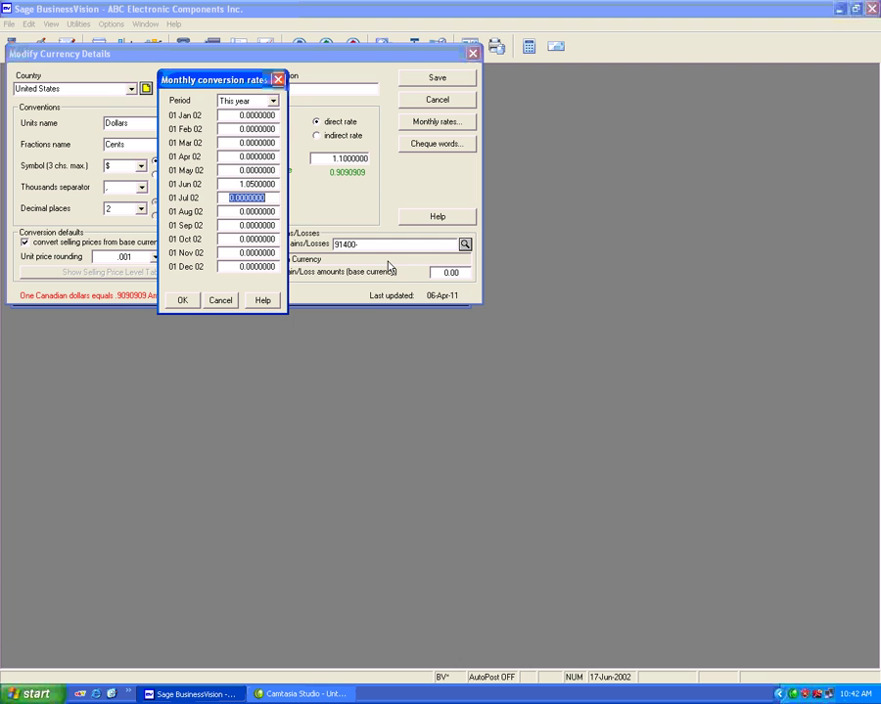
{"action": "left_click", "coordinate": [181, 300]}
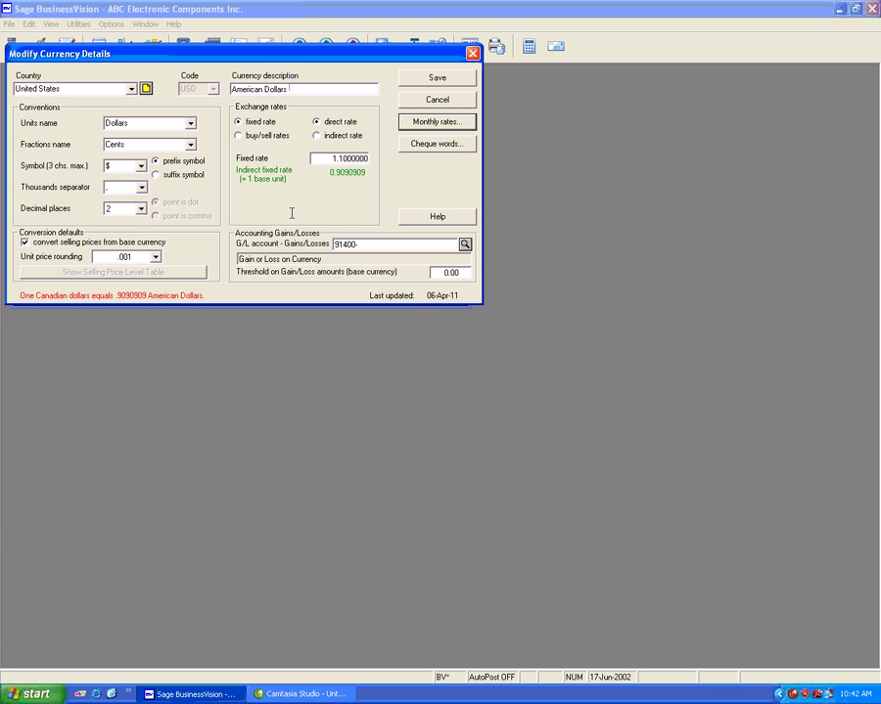
Recheck the monthly rates unchanged, save the USD currency, and close Currency Manager
{"action": "left_click", "coordinate": [330, 156]}
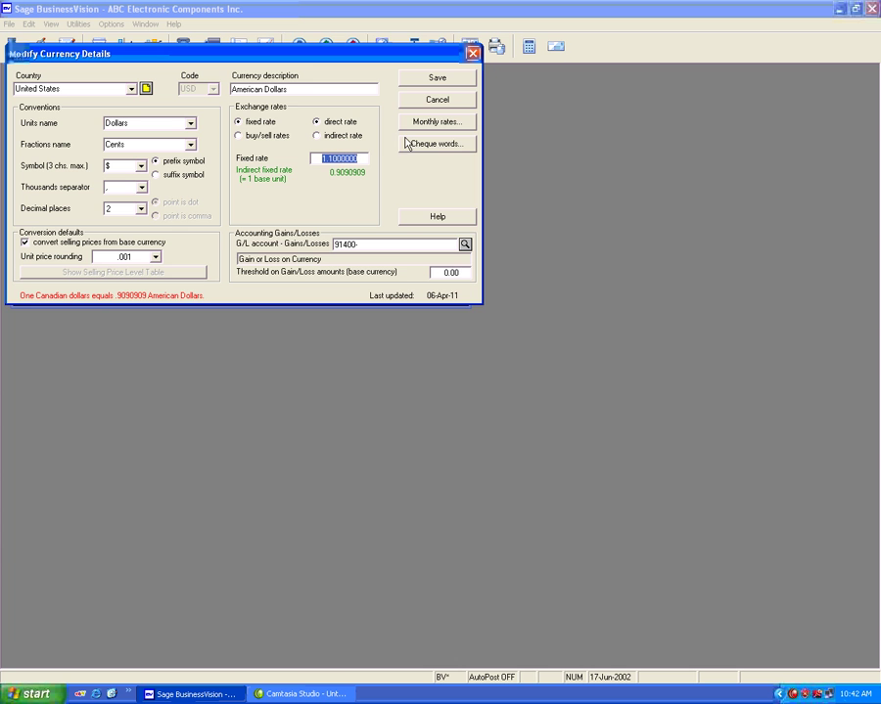
{"action": "key", "text": "Tab"}
{"action": "key", "text": "Return"}
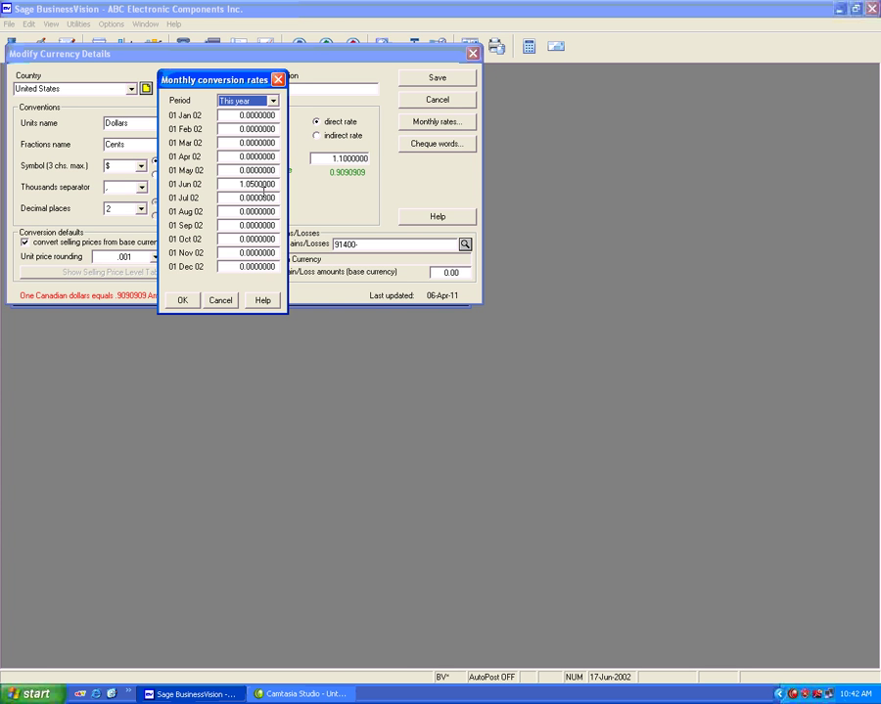
{"action": "left_click", "coordinate": [215, 300]}
{"action": "left_click", "coordinate": [440, 80]}
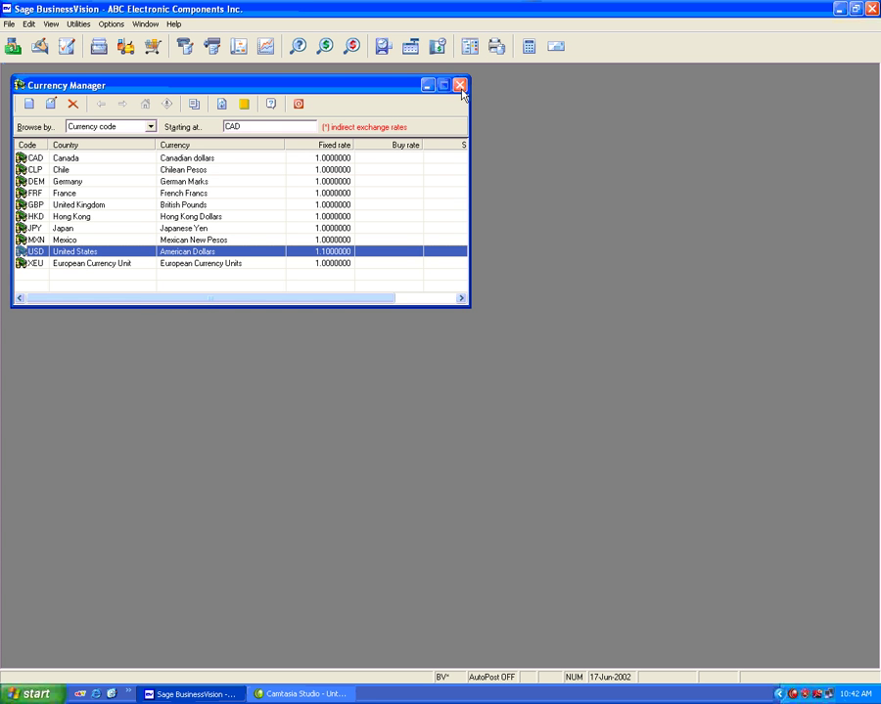
{"action": "left_click", "coordinate": [459, 86]}
Load account 11210 Accounts Receivable - Trade-USD into General Ledger Account Details
{"action": "left_click", "coordinate": [67, 46]}
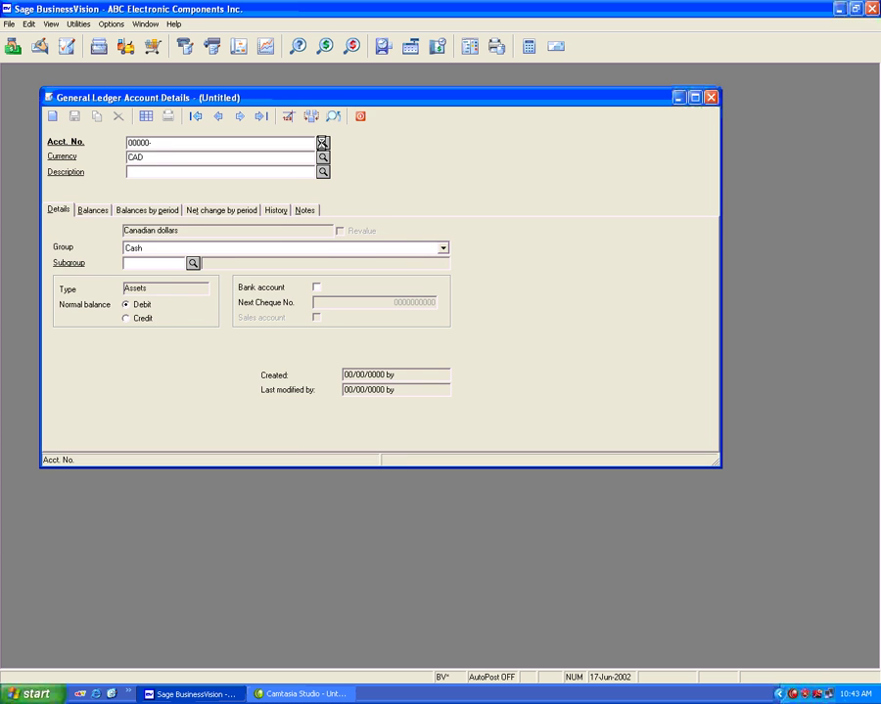
{"action": "left_click", "coordinate": [323, 143]}
{"action": "left_click", "coordinate": [169, 244]}
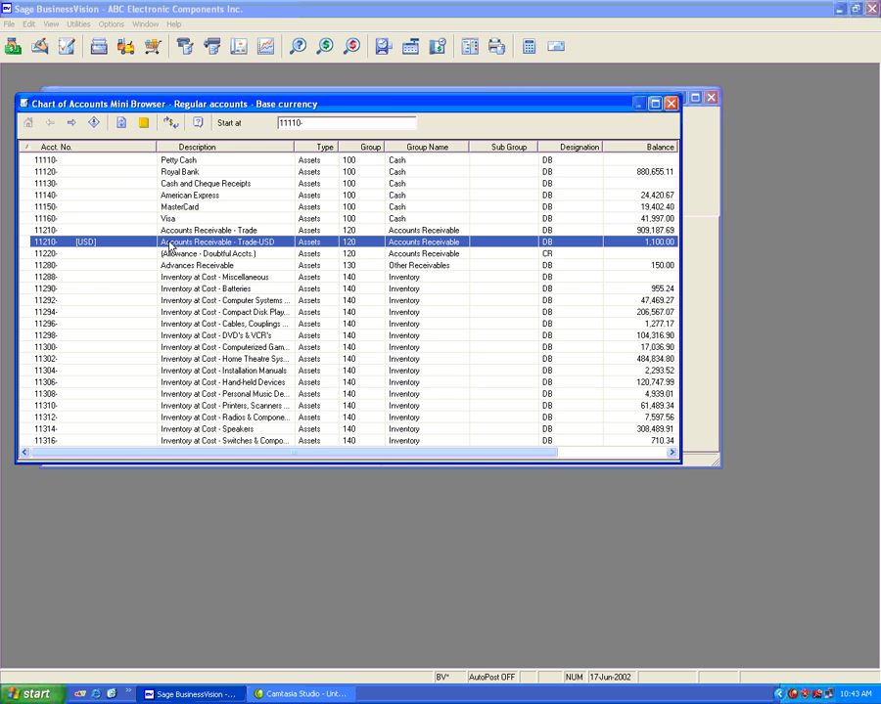
{"action": "double_click", "coordinate": [170, 244]}
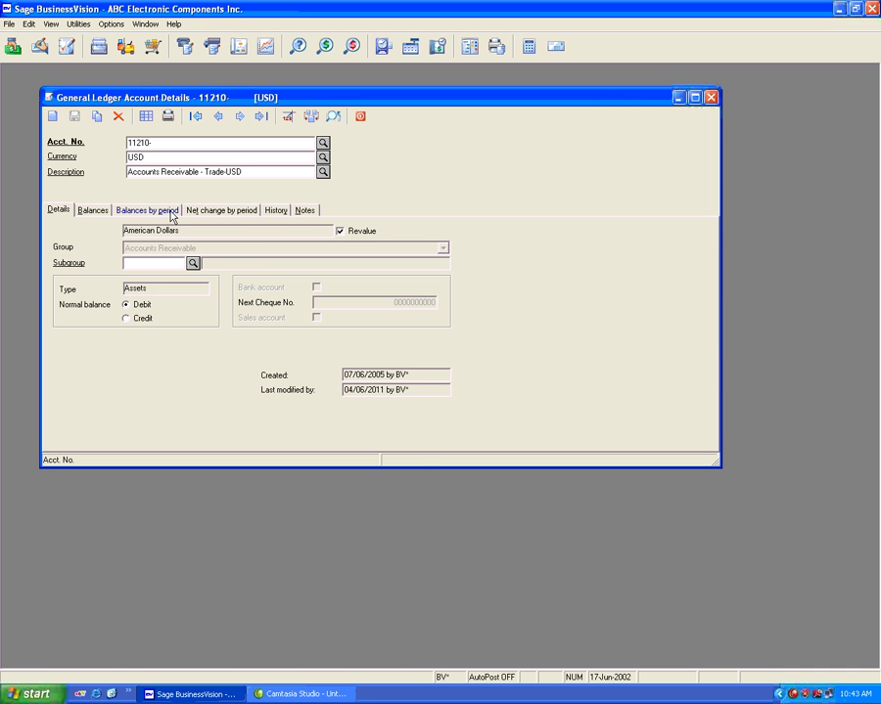
Check its 1,100.00 balance at 30-Jun-2002, return to Details, and close the window
{"action": "left_click", "coordinate": [95, 211]}
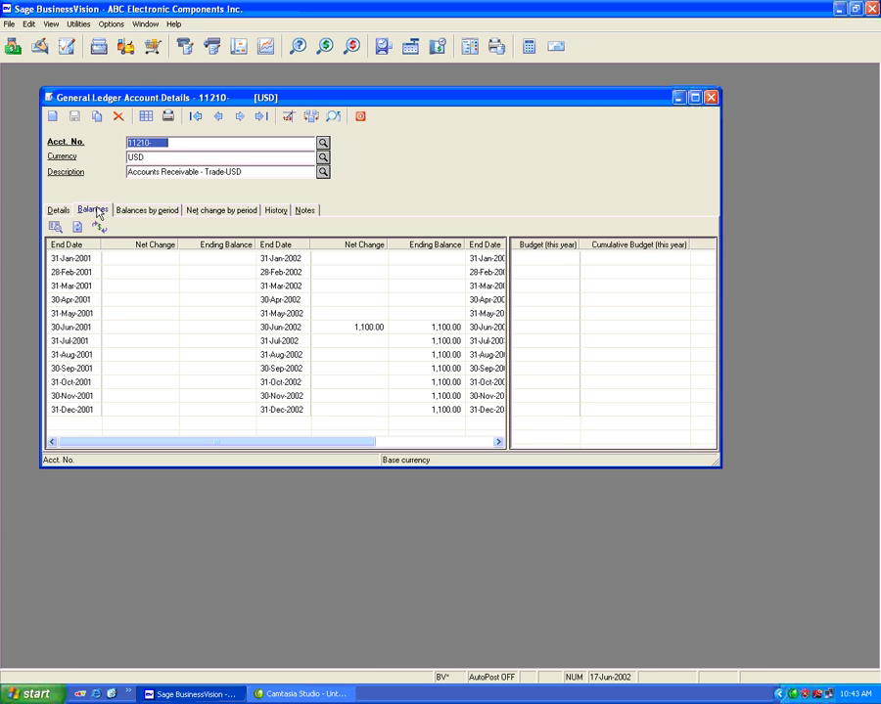
{"action": "left_click", "coordinate": [333, 327]}
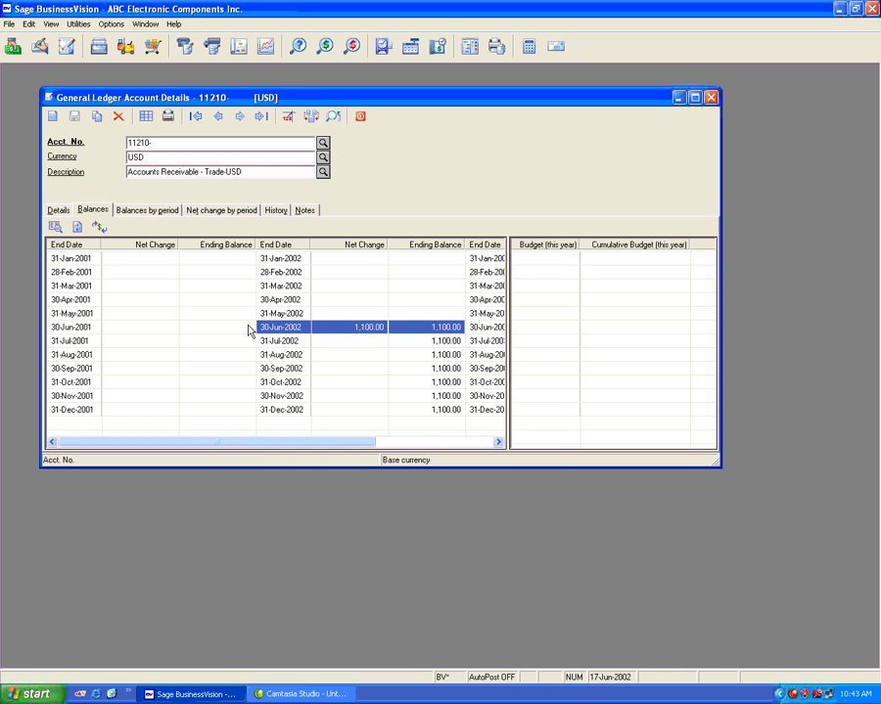
{"action": "left_click", "coordinate": [55, 212]}
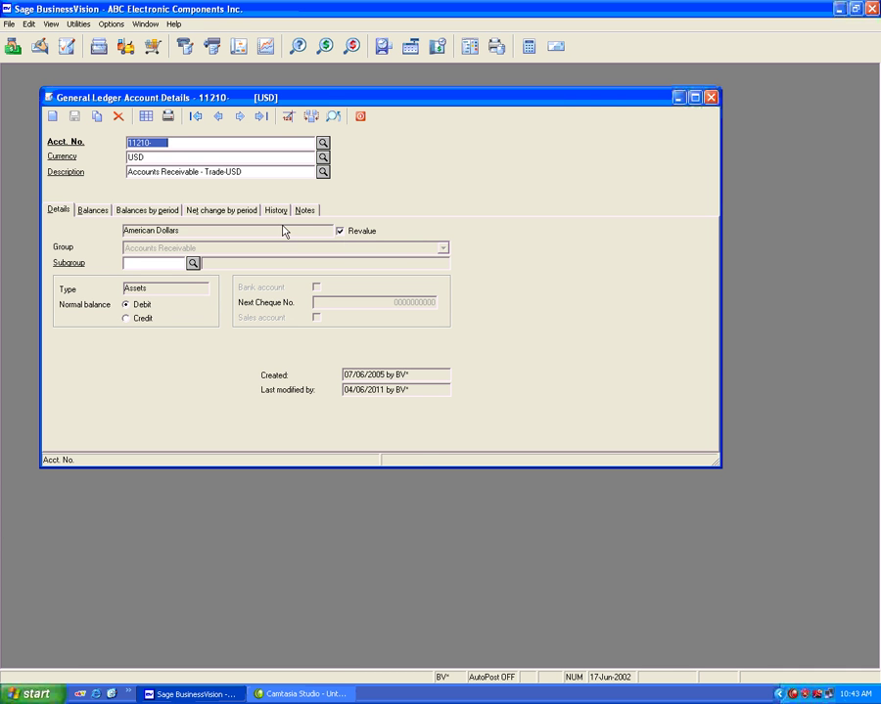
{"action": "left_click", "coordinate": [93, 210]}
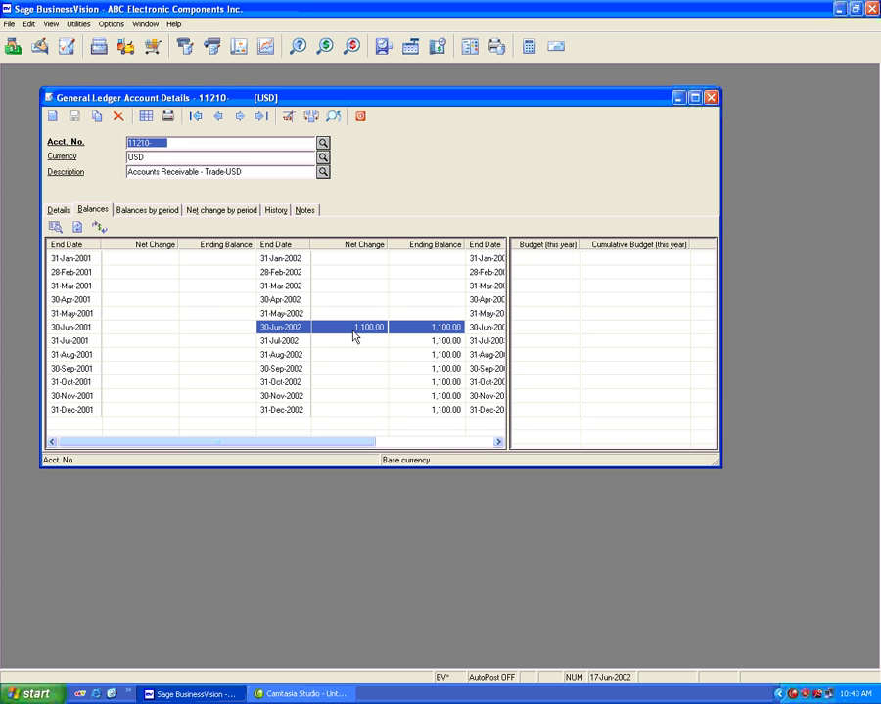
{"action": "key", "text": "ctrl+shift+Tab"}
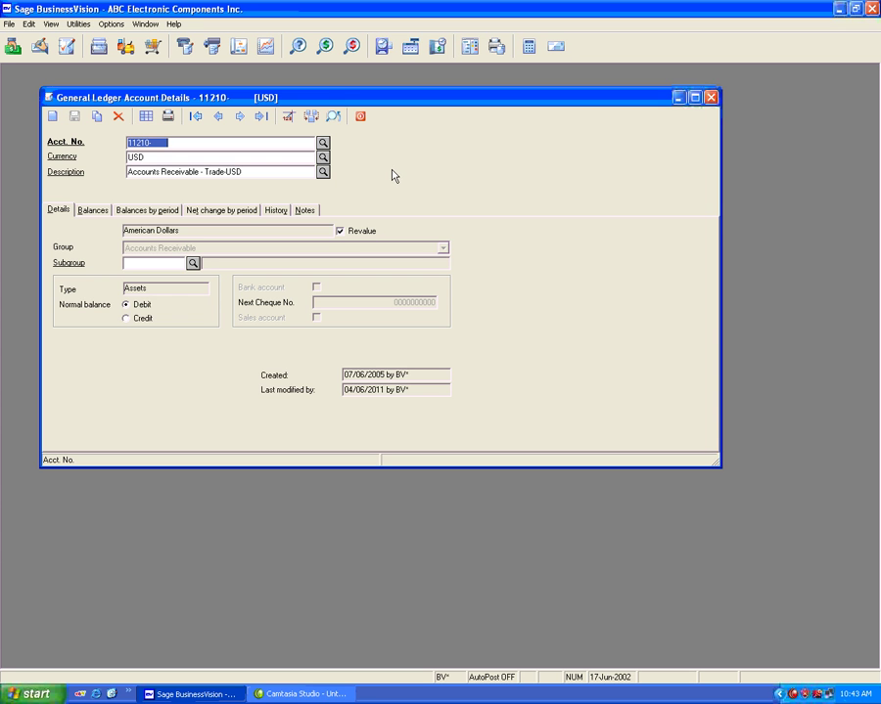
{"action": "left_click", "coordinate": [360, 116]}
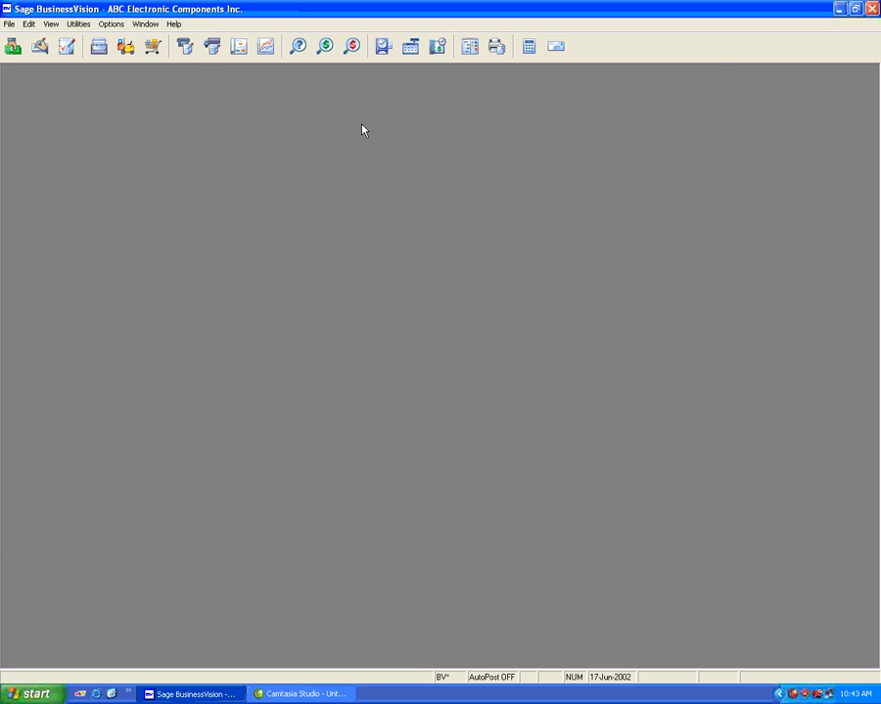
Run a One Currency revaluation for USD American Dollars as at 17-Jun-2002, then exit
{"action": "left_click", "coordinate": [77, 23]}
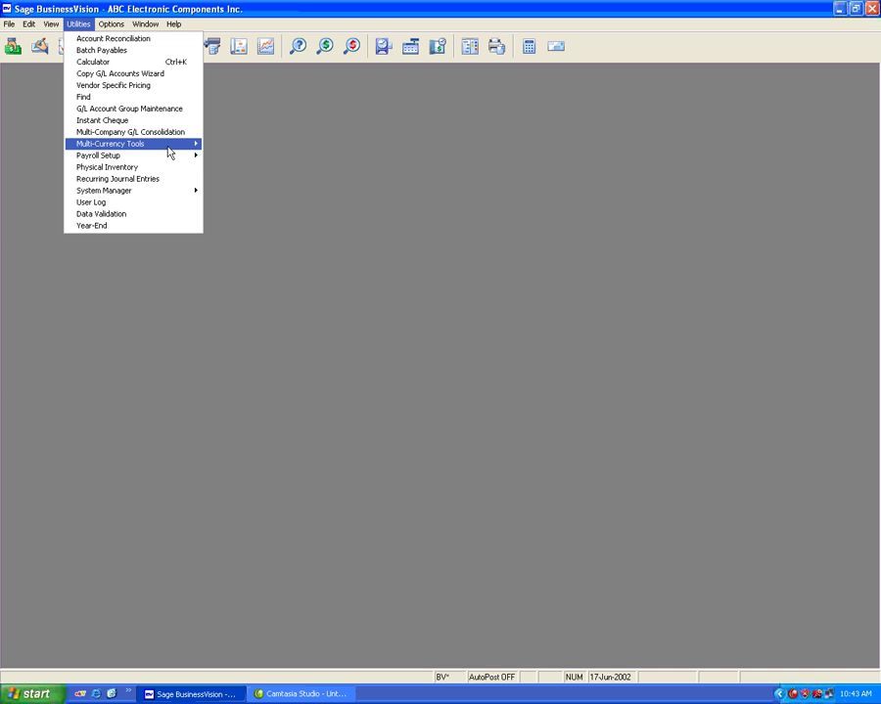
{"action": "mouse_move", "coordinate": [175, 149]}
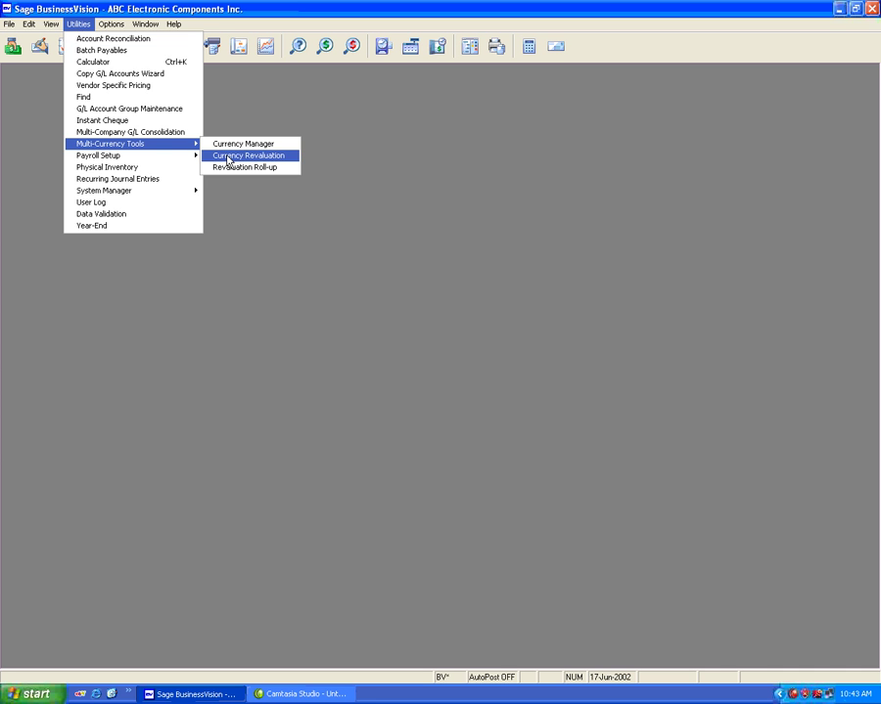
{"action": "left_click", "coordinate": [229, 158]}
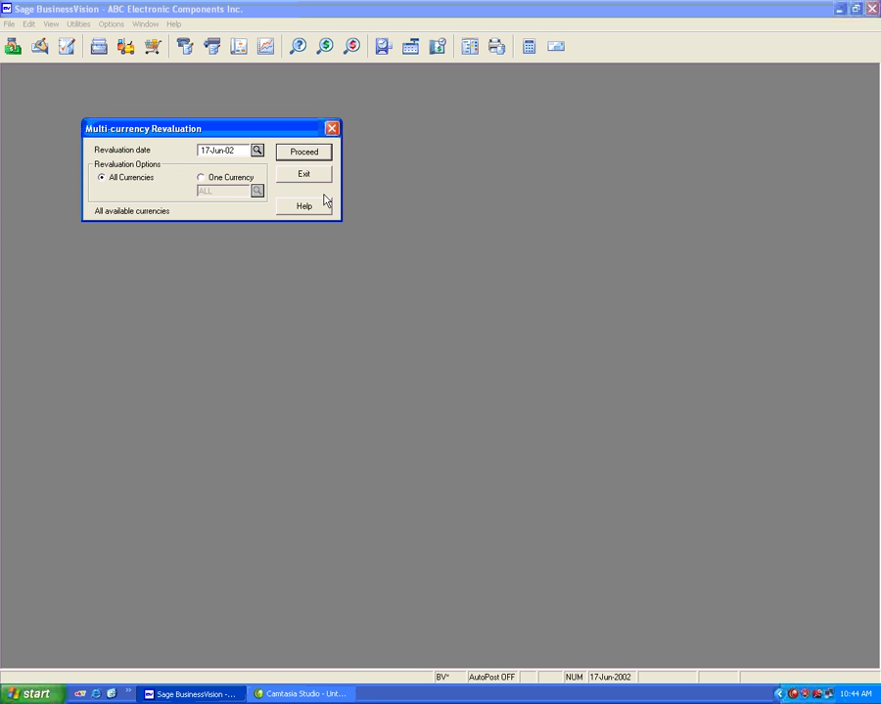
{"action": "left_click", "coordinate": [201, 178]}
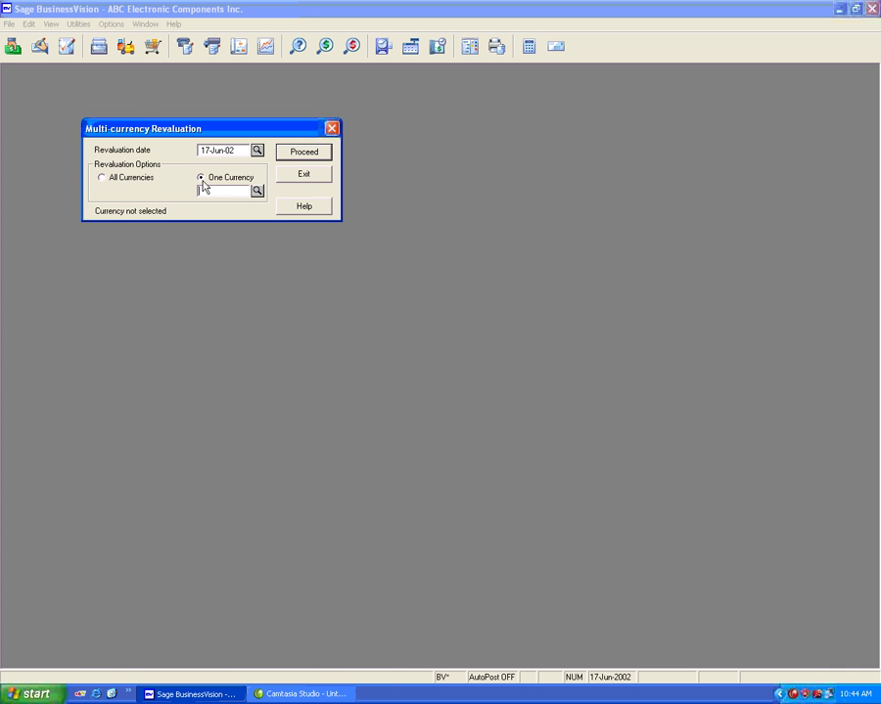
{"action": "left_click", "coordinate": [257, 192]}
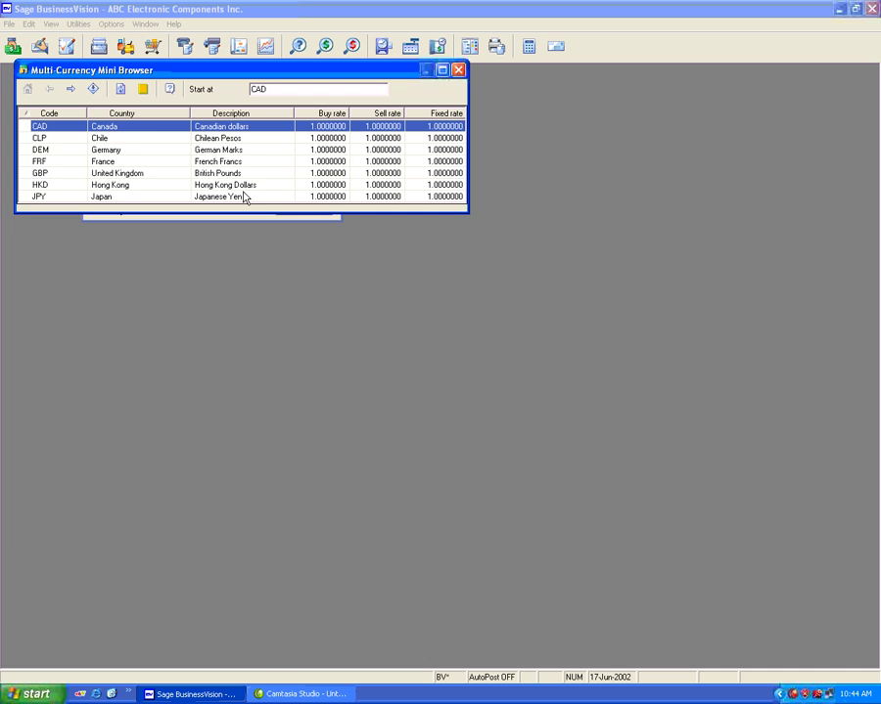
{"action": "left_click", "coordinate": [69, 91]}
{"action": "double_click", "coordinate": [122, 139]}
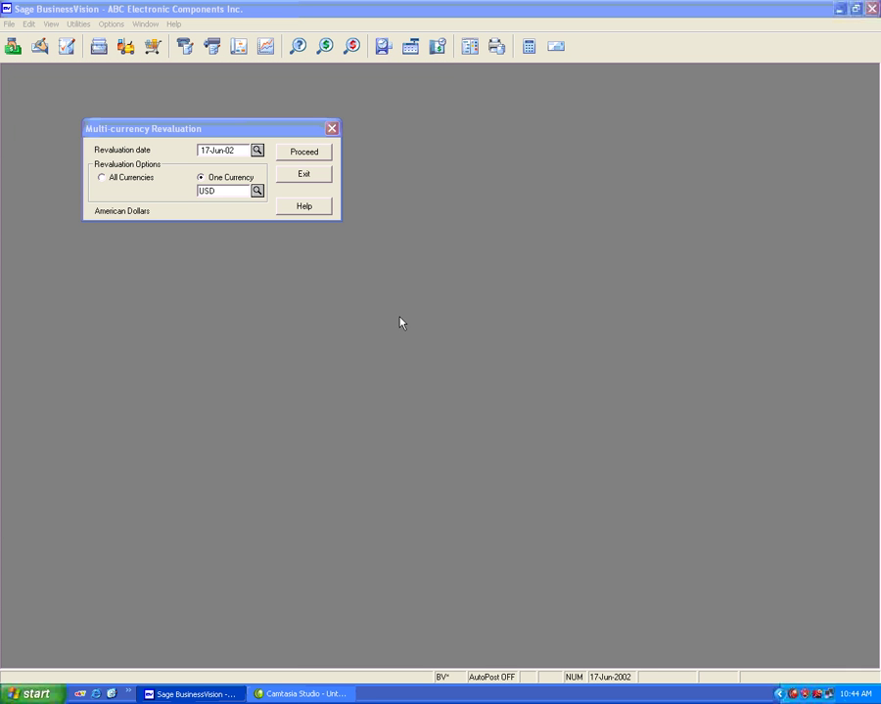
{"action": "left_click", "coordinate": [313, 155]}
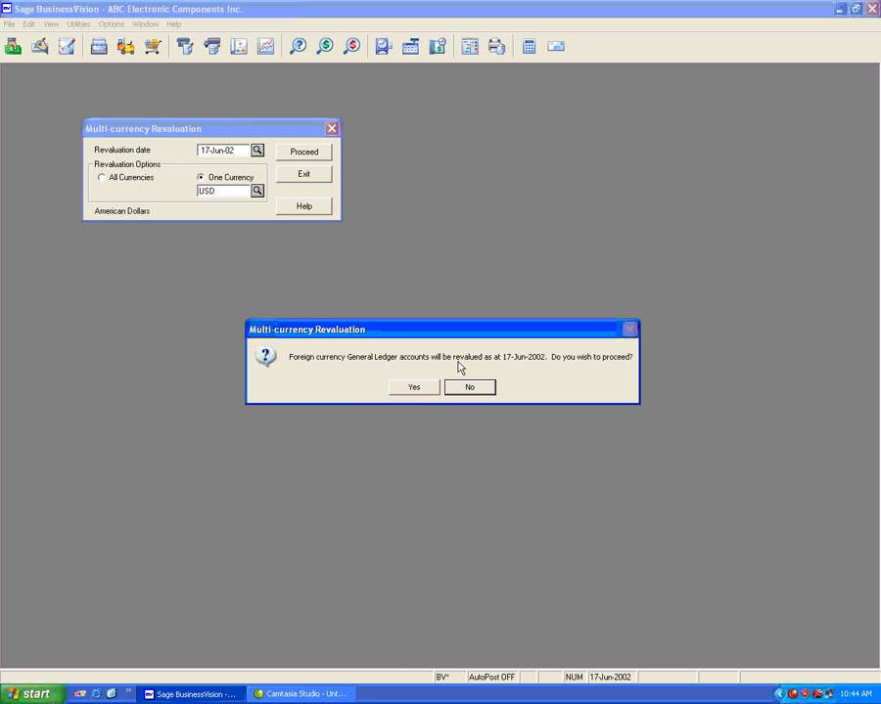
{"action": "left_click", "coordinate": [416, 389]}
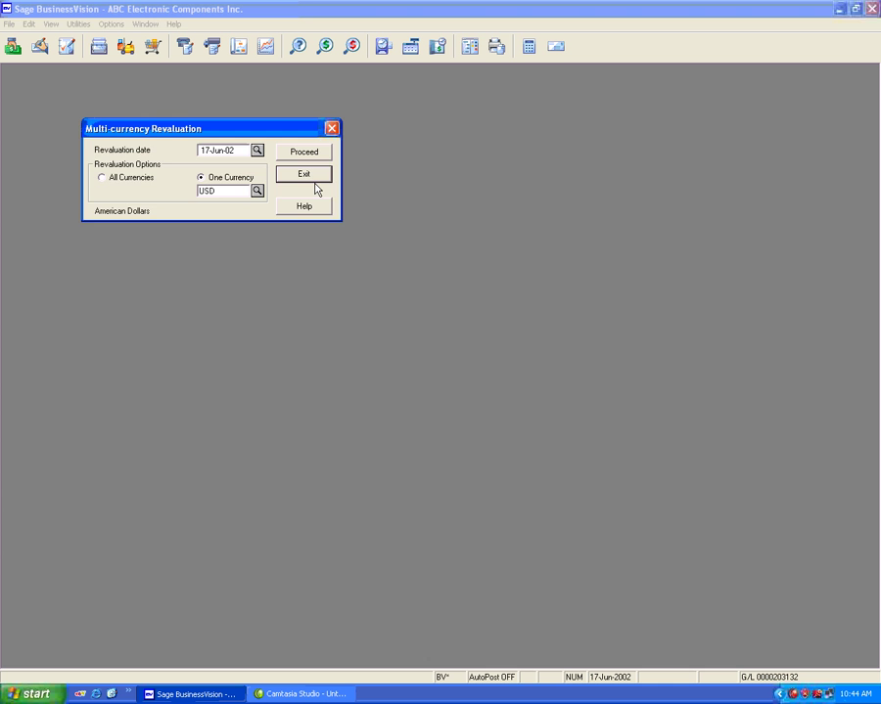
{"action": "left_click", "coordinate": [311, 176]}
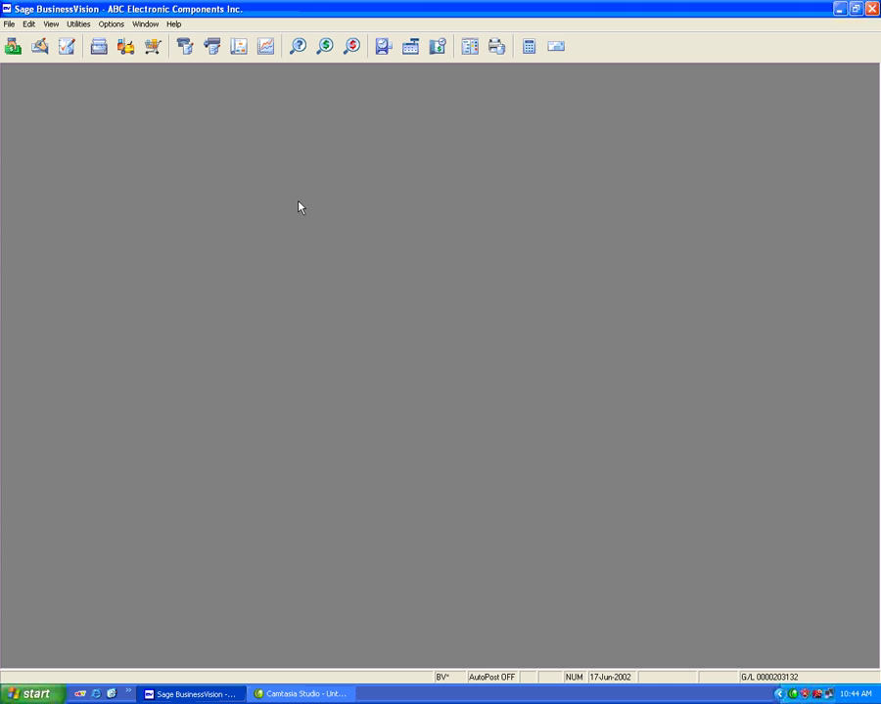
Confirm the Currency Revaluation (USD) account's 50.00 Auto Revaluation credit for June 2002, then close the browsers
{"action": "left_click", "coordinate": [66, 47]}
{"action": "left_click", "coordinate": [142, 118]}
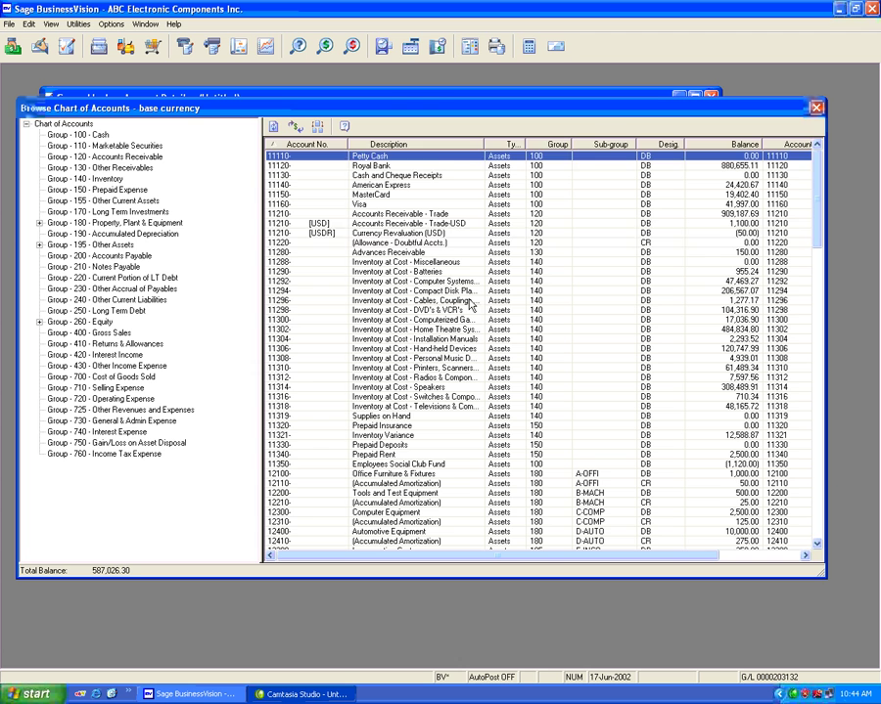
{"action": "left_click", "coordinate": [416, 234]}
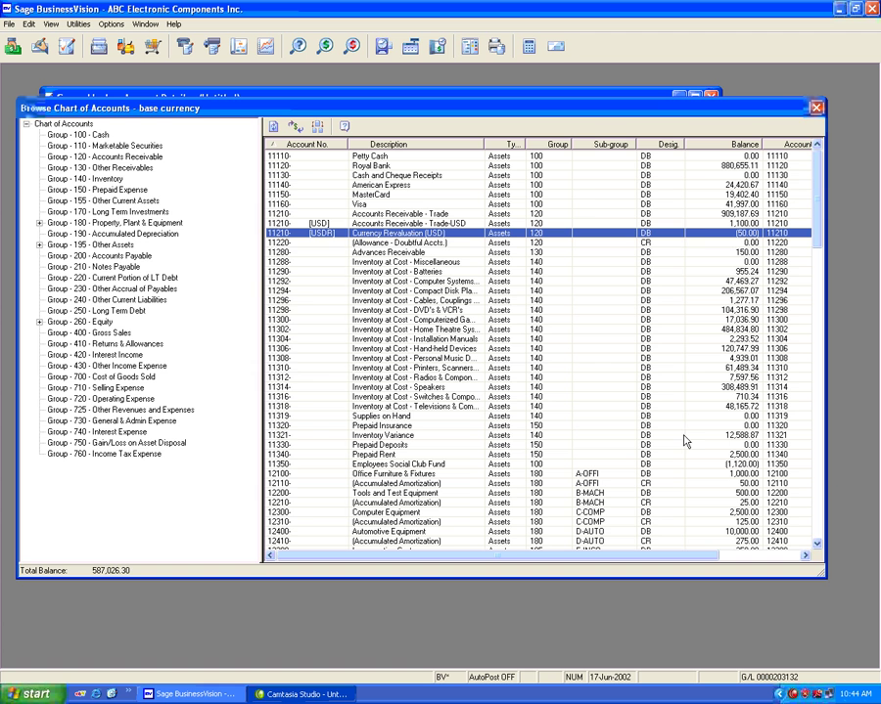
{"action": "left_click", "coordinate": [318, 132]}
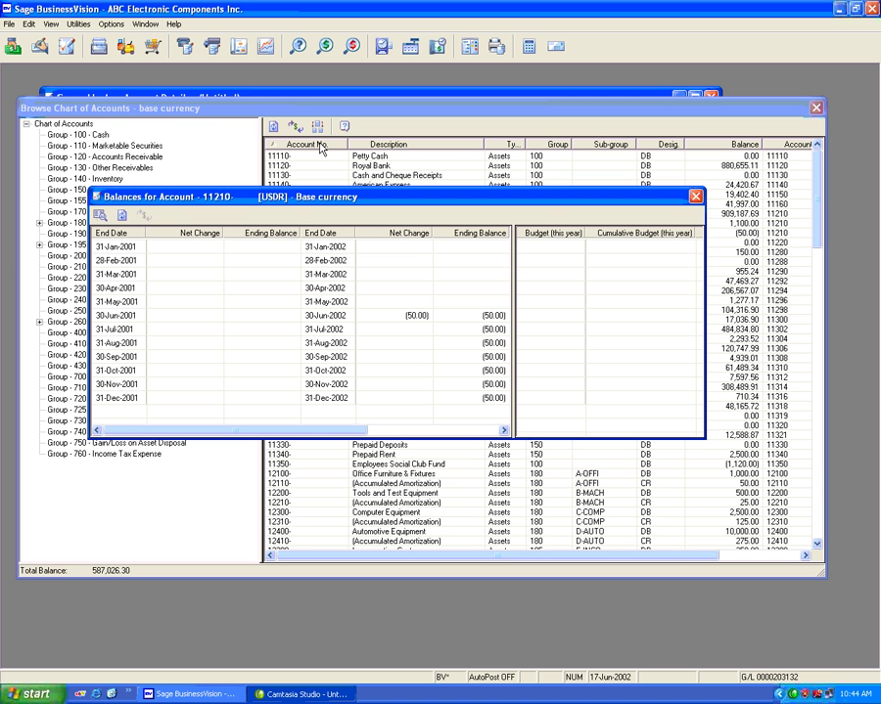
{"action": "left_click", "coordinate": [390, 316]}
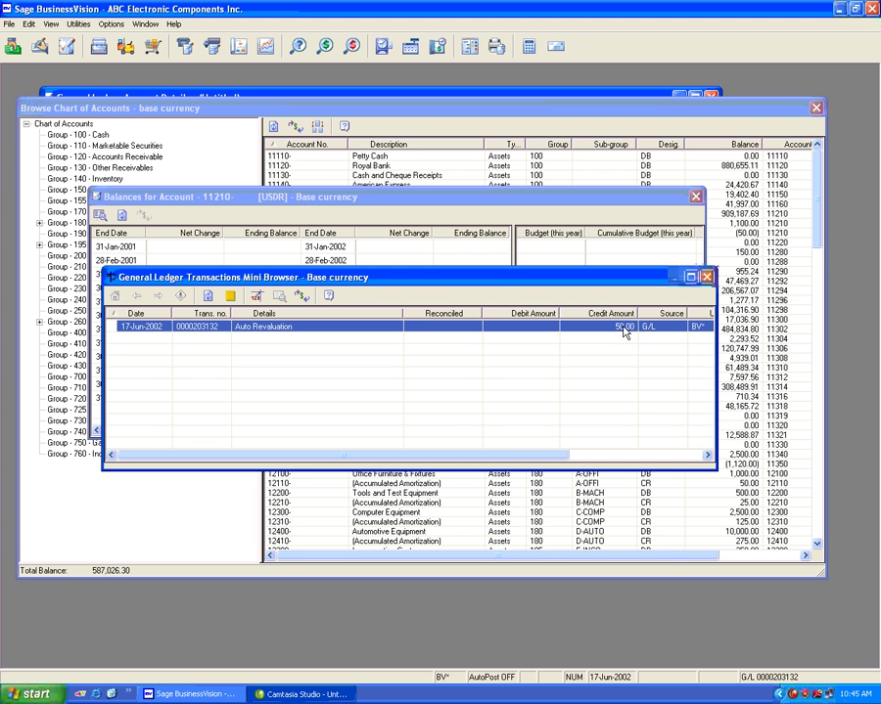
{"action": "left_click", "coordinate": [706, 278]}
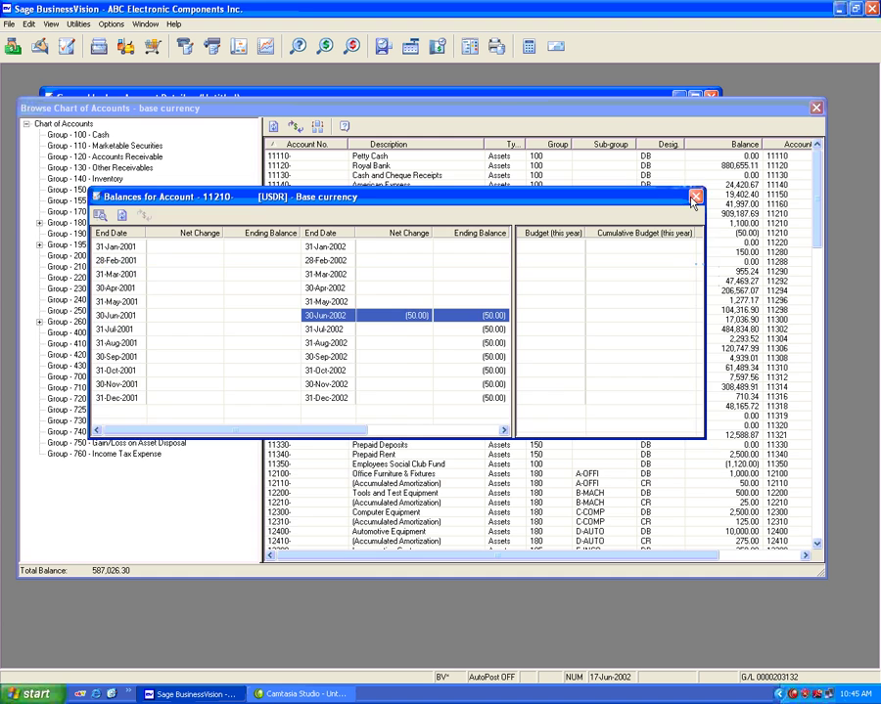
{"action": "left_click", "coordinate": [693, 198]}
{"action": "key", "text": "Escape"}
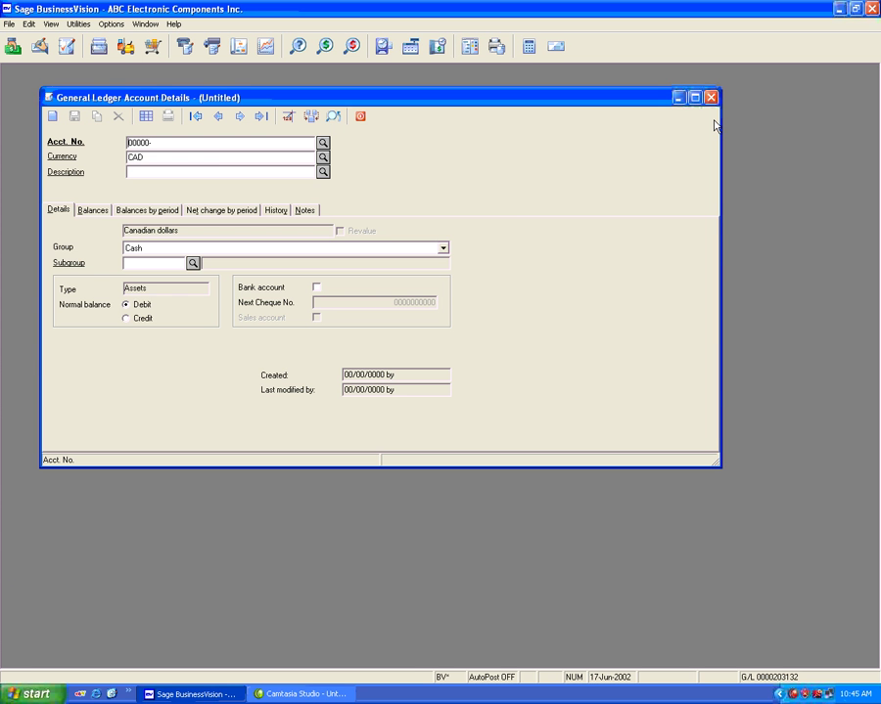
Preview the default Balance Sheet as of 30-Jun-02, showing Currency Revaluation (USD) at (50.00)
{"action": "left_click", "coordinate": [497, 49]}
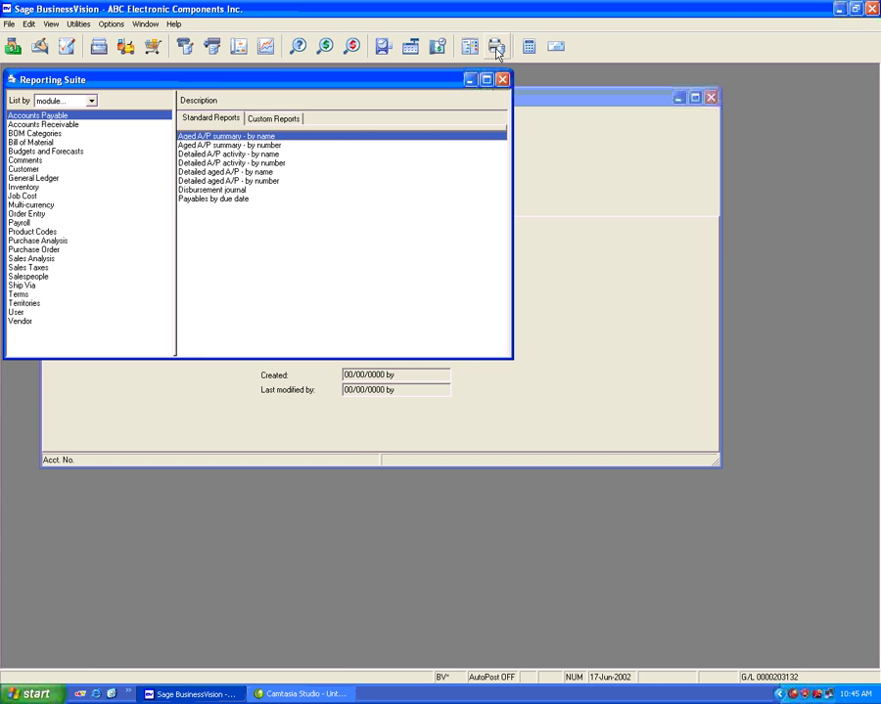
{"action": "left_click", "coordinate": [52, 179]}
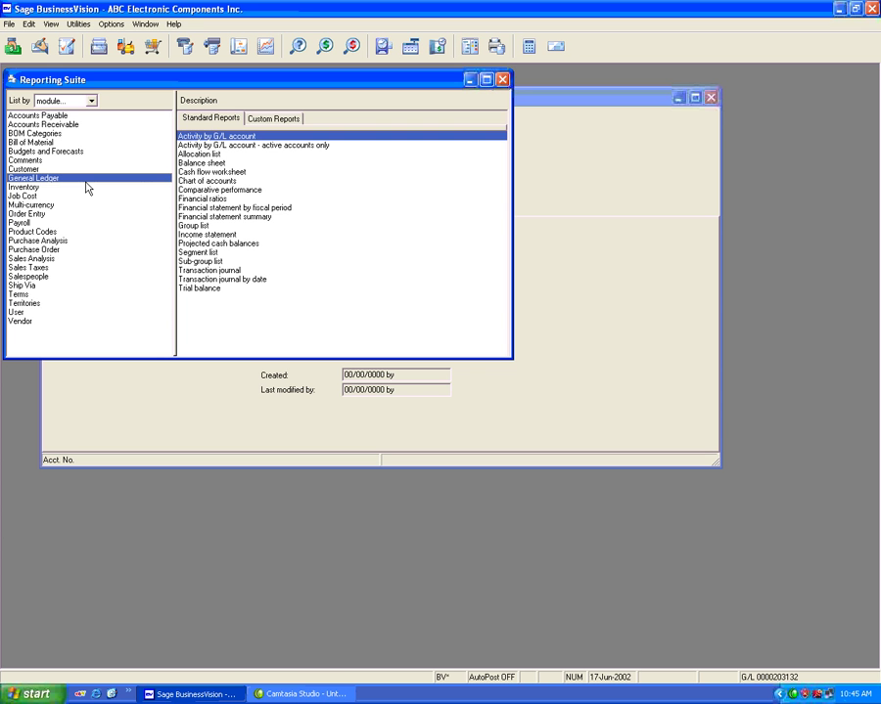
{"action": "double_click", "coordinate": [221, 163]}
{"action": "key", "text": "Return"}
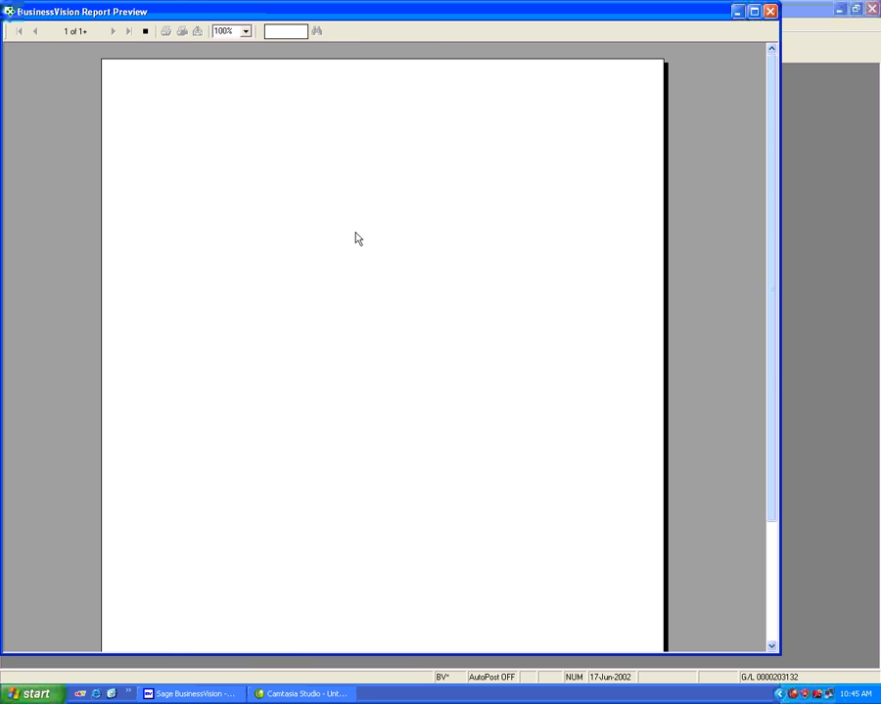
{"action": "left_click", "coordinate": [754, 12]}
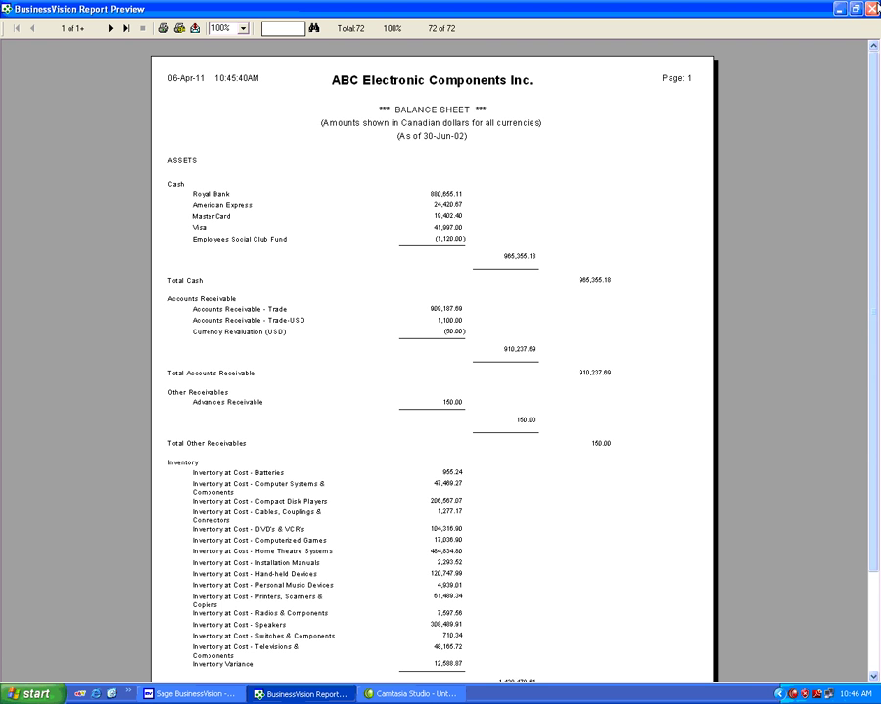
{"action": "left_click", "coordinate": [871, 9]}
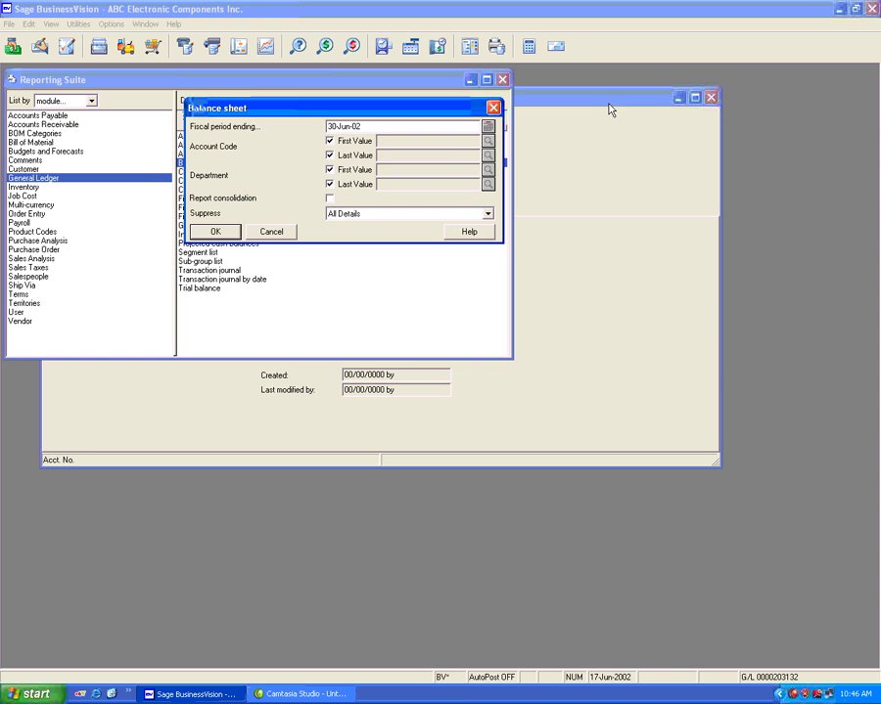
Dismiss the balance sheet options and reports window, then close the account details form
{"action": "left_click", "coordinate": [489, 103]}
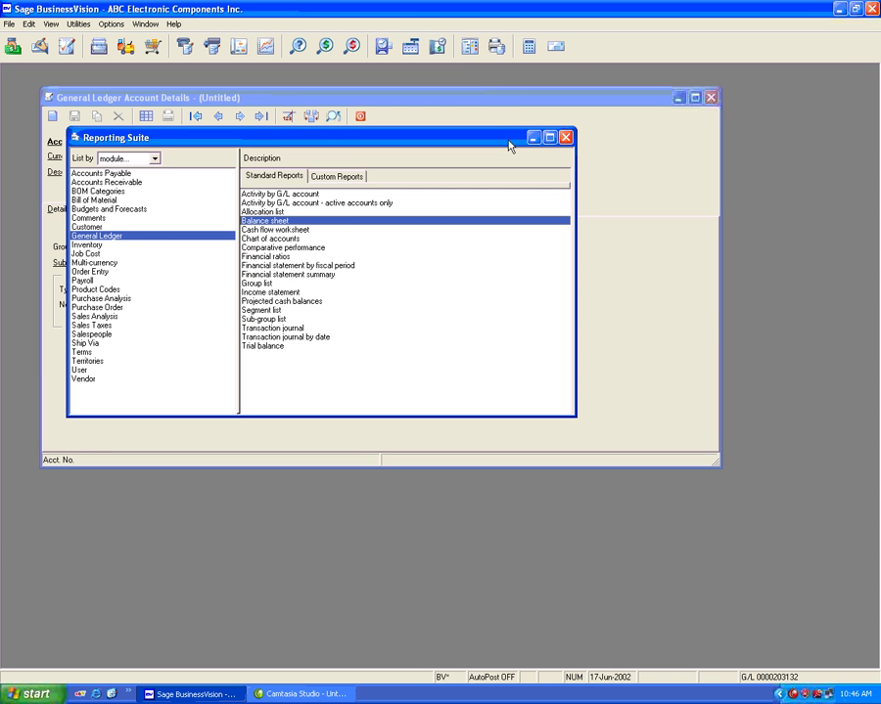
{"action": "left_click_drag", "start_coordinate": [509, 143], "coordinate": [536, 166]}
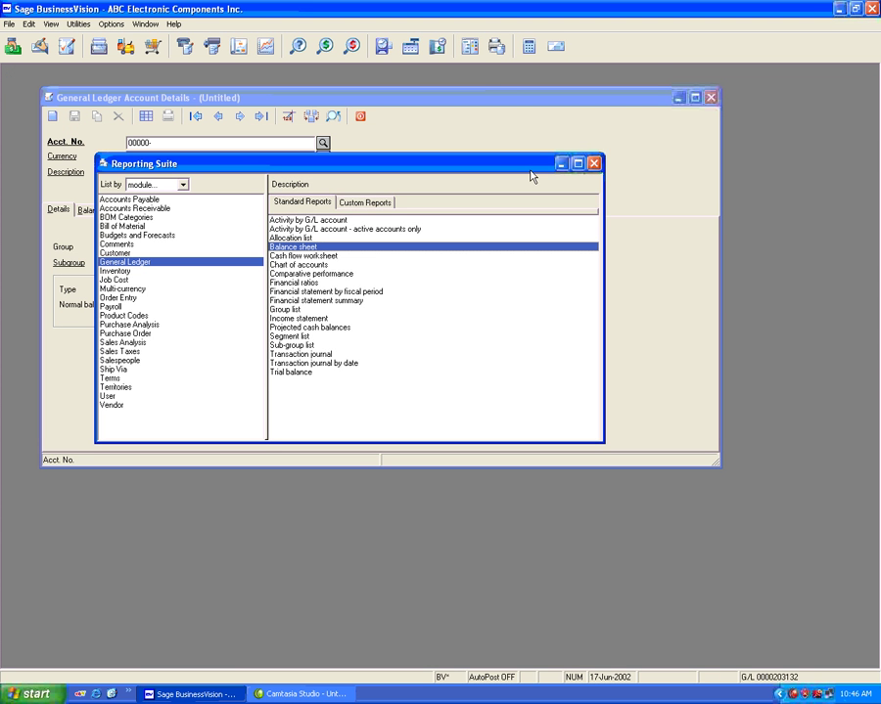
{"action": "left_click", "coordinate": [593, 164]}
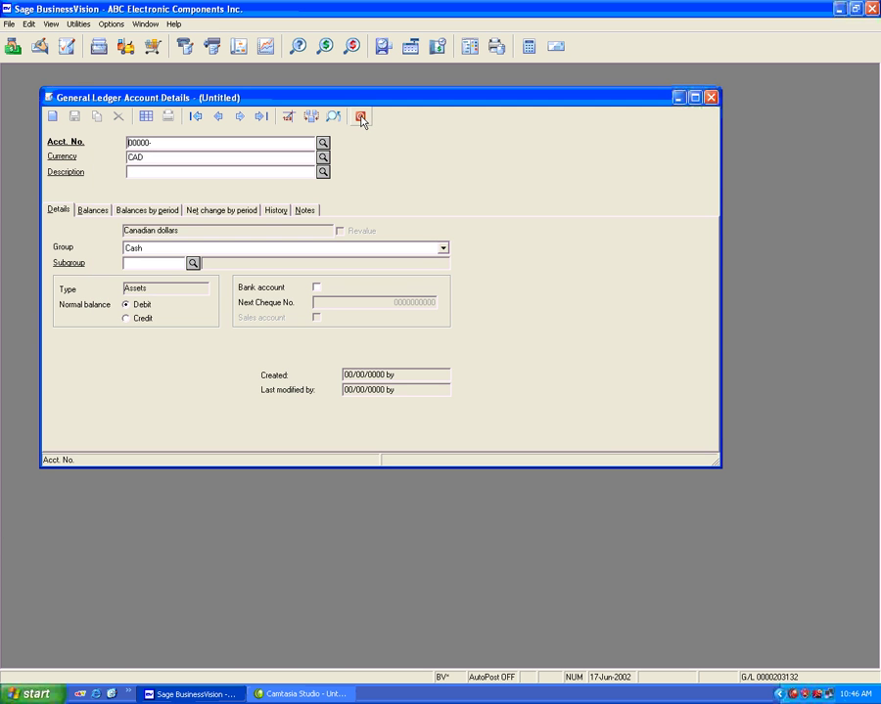
{"action": "left_click", "coordinate": [361, 118]}
Open the USD United States dollar record in the Currency Manager
{"action": "left_click", "coordinate": [78, 24]}
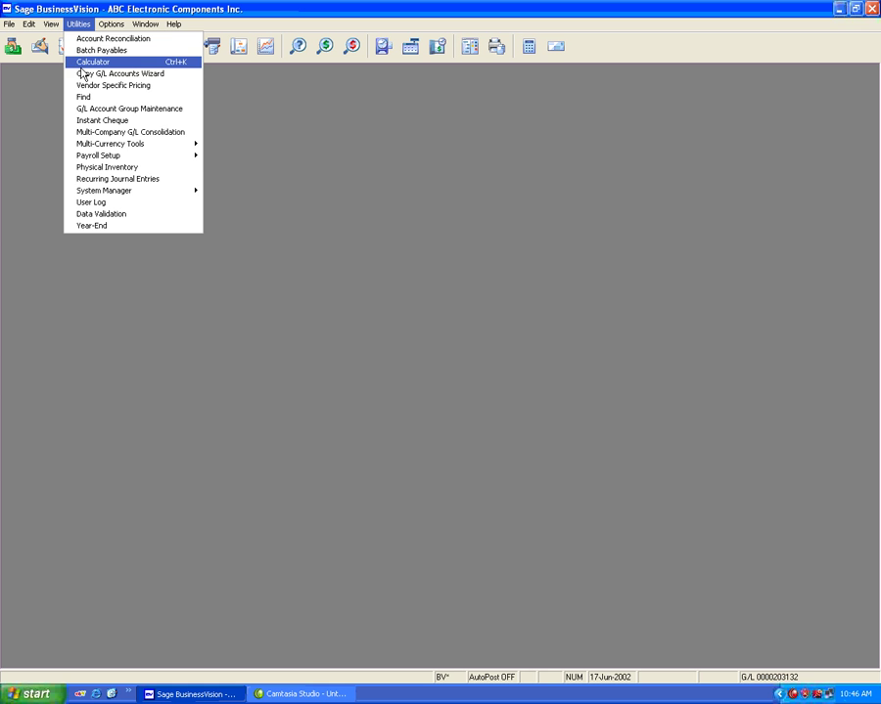
{"action": "mouse_move", "coordinate": [124, 147]}
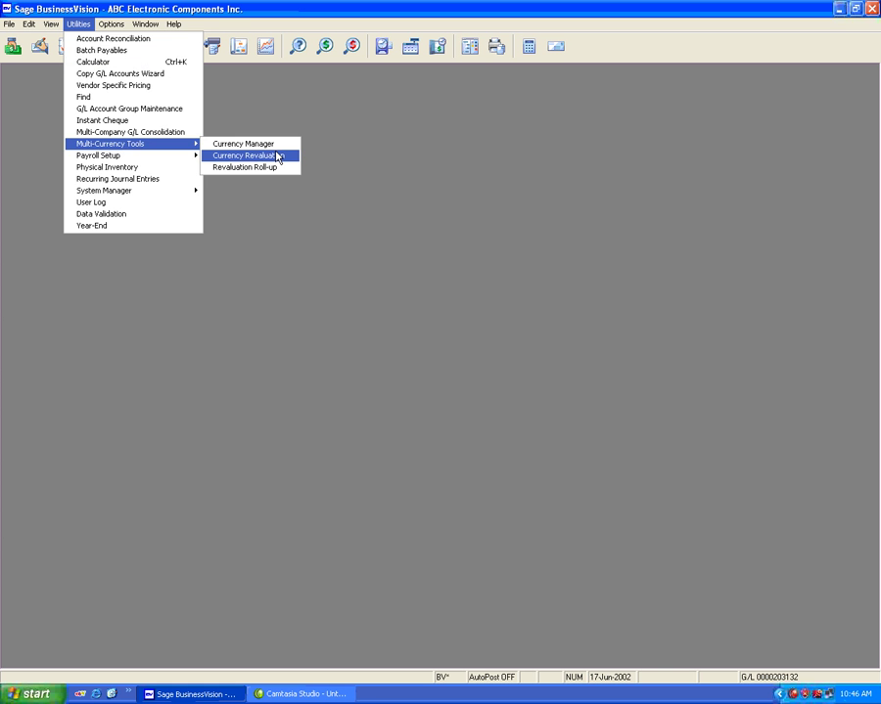
{"action": "left_click", "coordinate": [271, 146]}
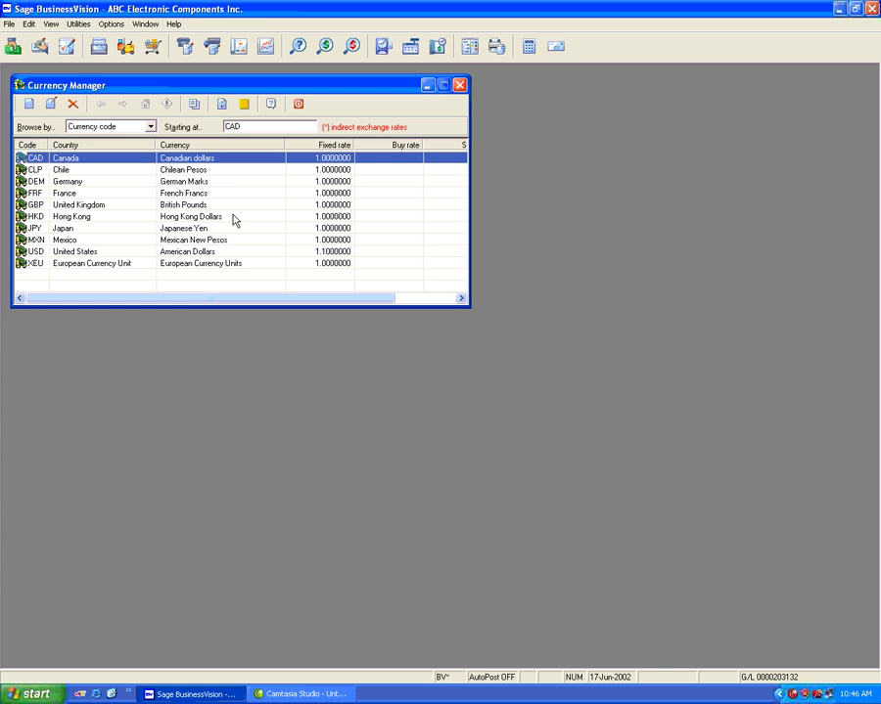
{"action": "left_click", "coordinate": [212, 252]}
{"action": "double_click", "coordinate": [213, 253]}
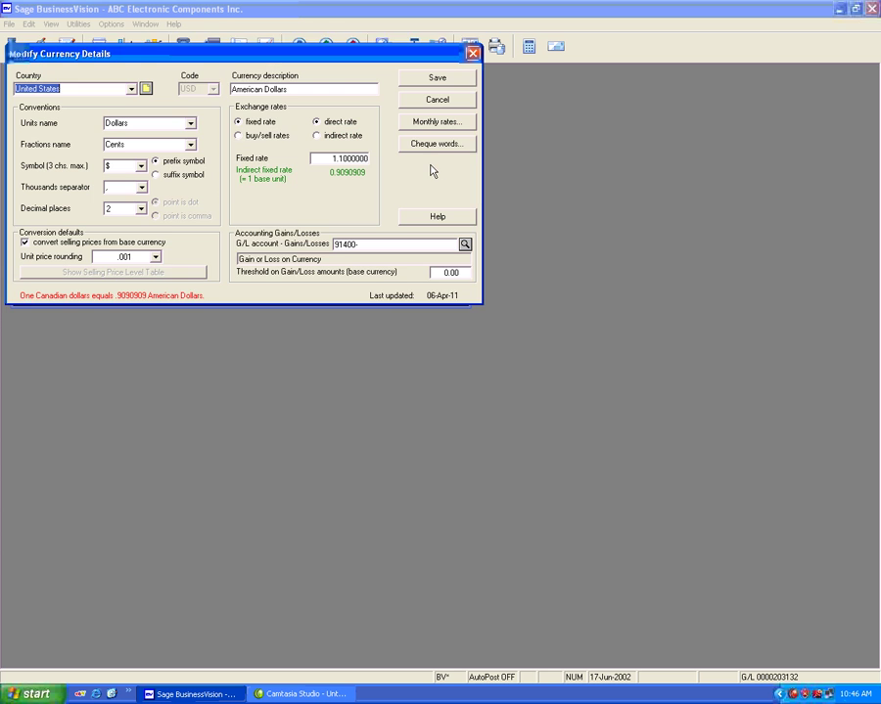
Replace the 01 Jun 02 monthly rate 1.05 with 1.01, save USD, and close the manager
{"action": "left_click", "coordinate": [436, 123]}
{"action": "left_click", "coordinate": [259, 185]}
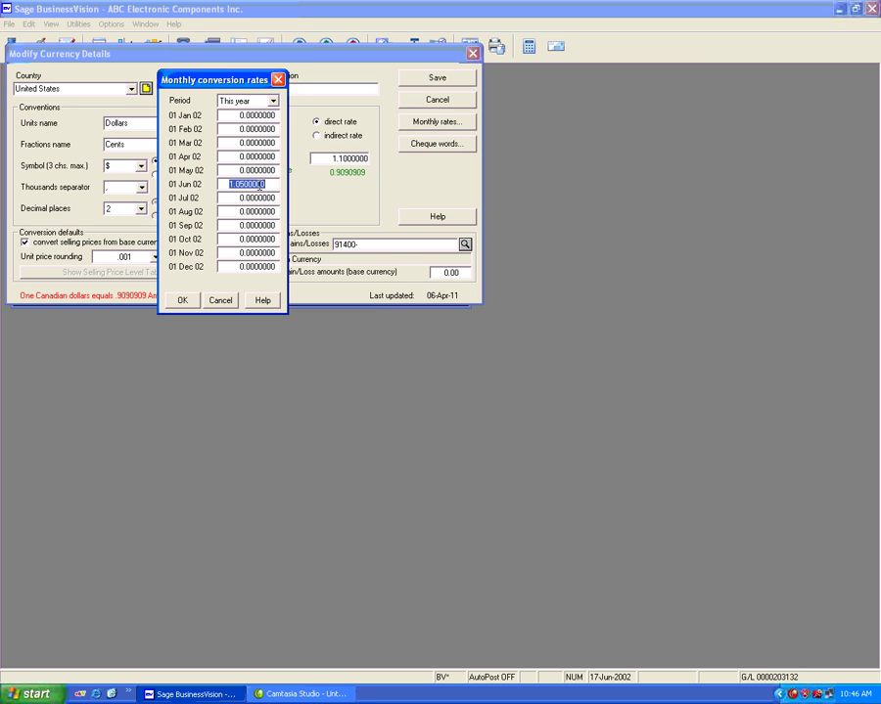
{"action": "type", "text": "1."}
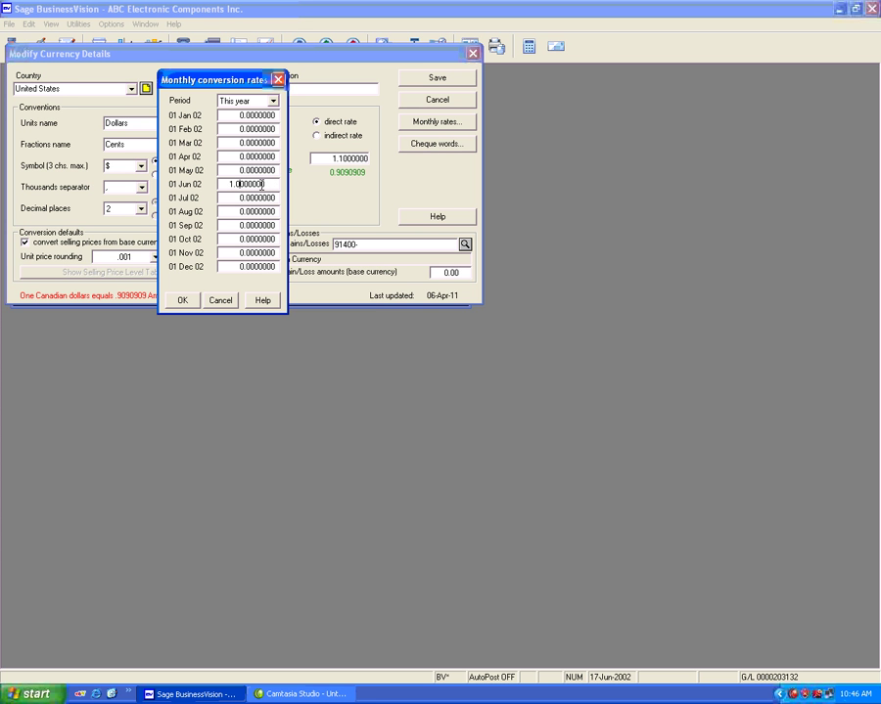
{"action": "type", "text": "01"}
{"action": "key", "text": "Tab"}
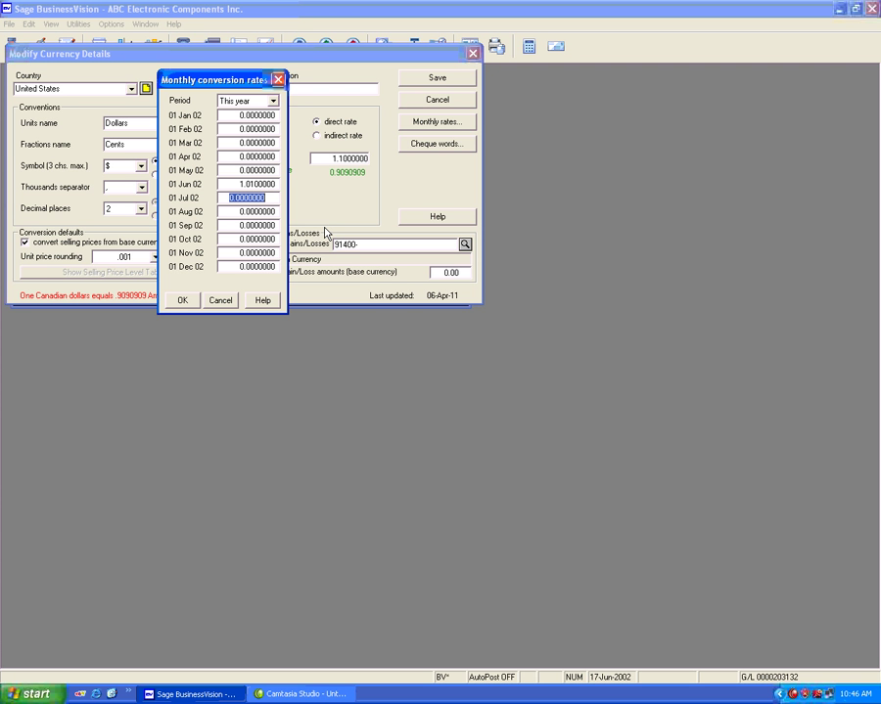
{"action": "left_click", "coordinate": [219, 300]}
{"action": "left_click", "coordinate": [439, 78]}
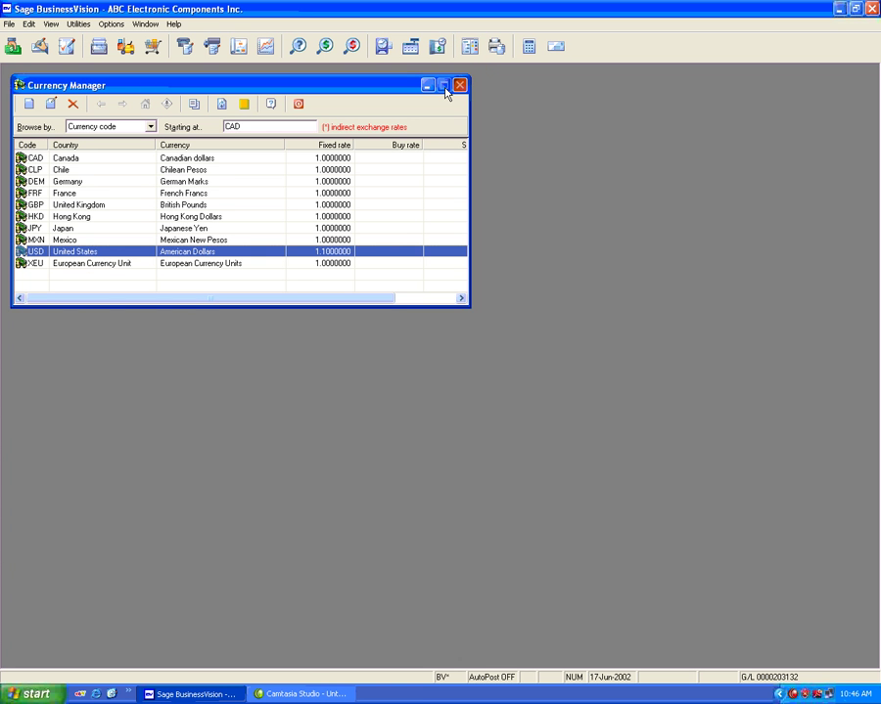
{"action": "left_click", "coordinate": [459, 85]}
{"action": "left_click", "coordinate": [79, 23]}
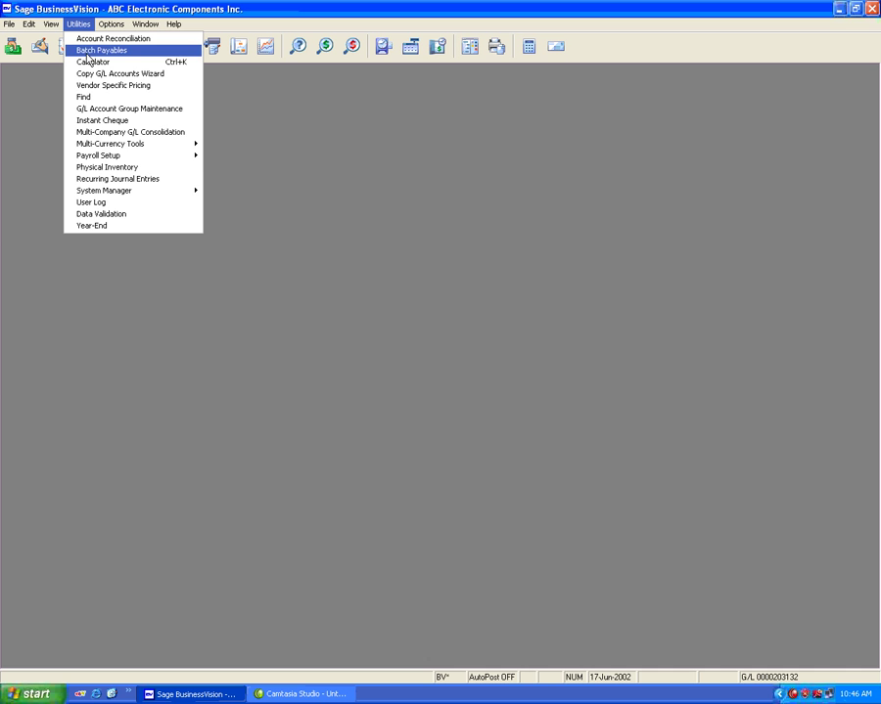
Run Currency Revaluation for All Currencies as of 17-Jun-02, answering Yes to confirm
{"action": "mouse_move", "coordinate": [140, 146]}
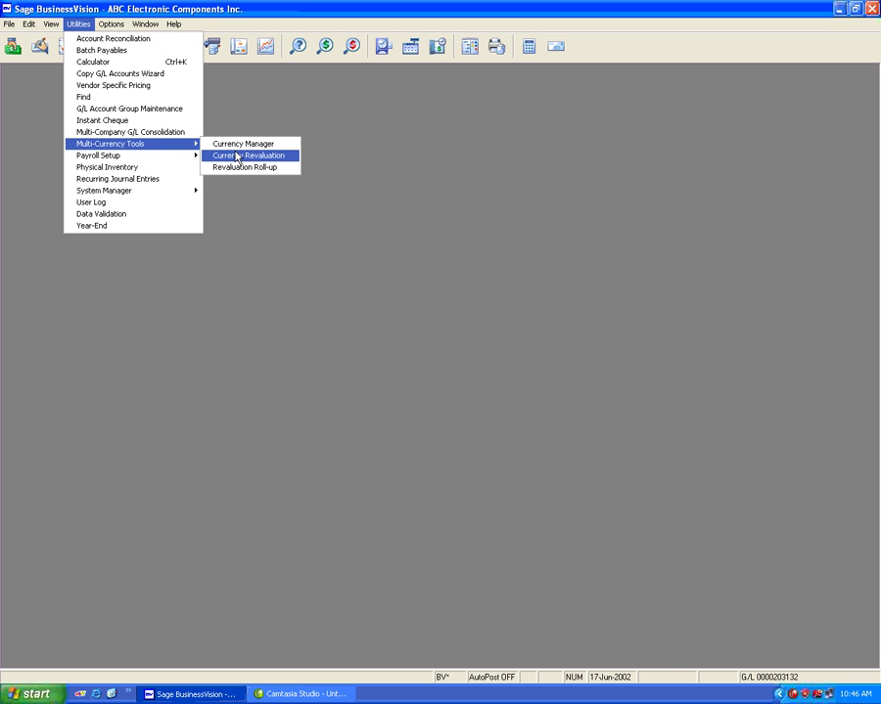
{"action": "left_click", "coordinate": [236, 158]}
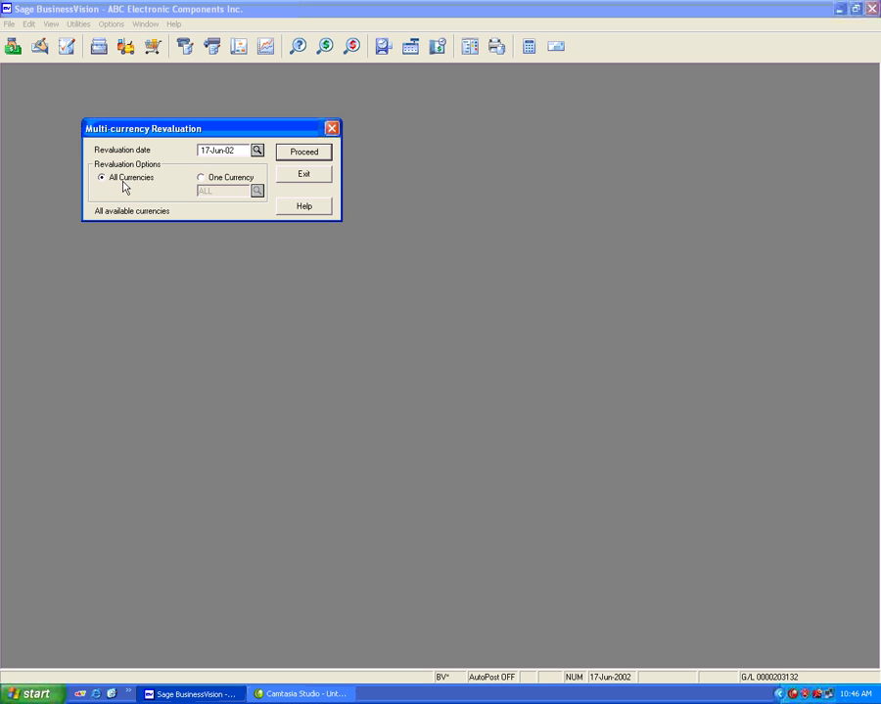
{"action": "left_click", "coordinate": [290, 155]}
{"action": "left_click", "coordinate": [407, 389]}
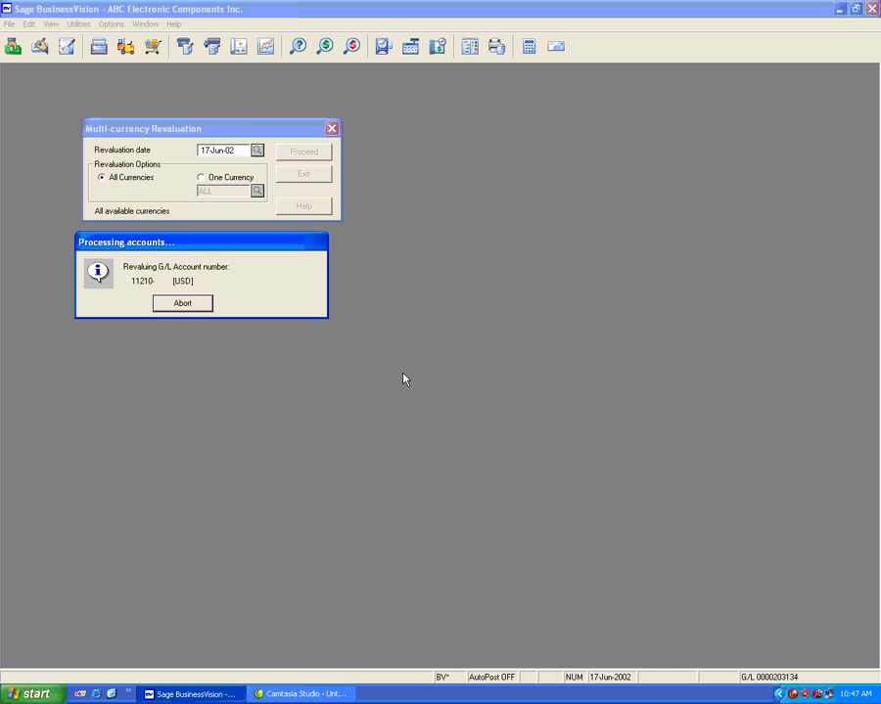
{"action": "left_click", "coordinate": [310, 176]}
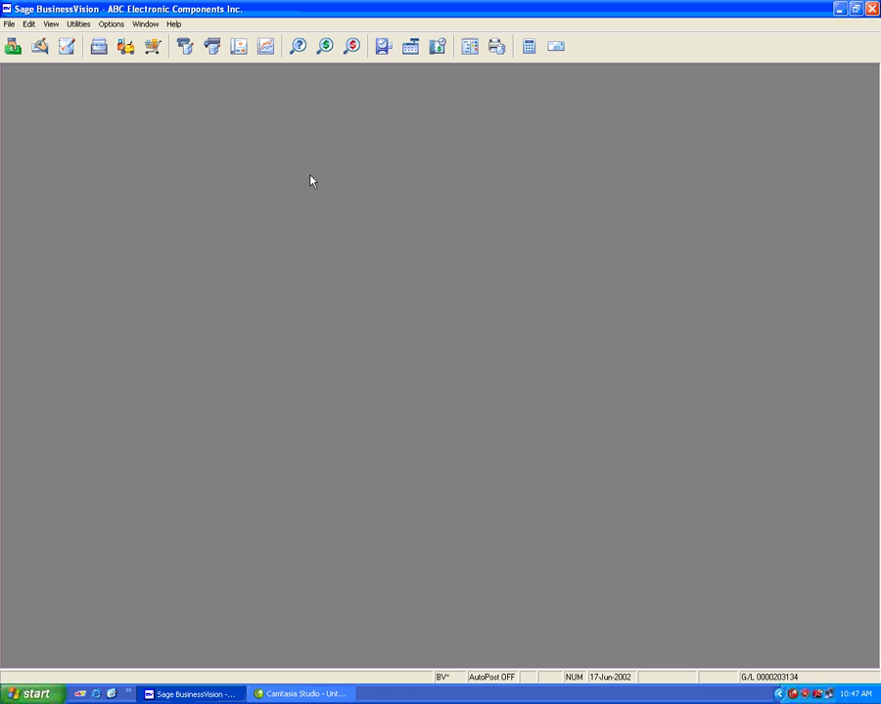
{"action": "left_click", "coordinate": [67, 47]}
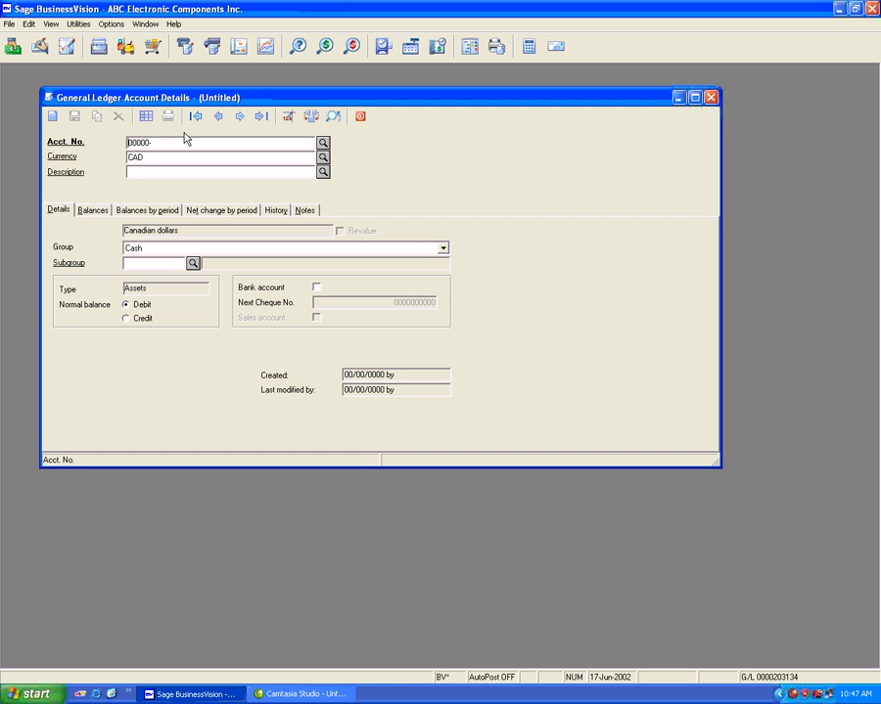
Inspect the 30-Jun-2002 revaluation transactions on account 11210 [USDR], then close the browsers
{"action": "left_click", "coordinate": [146, 117]}
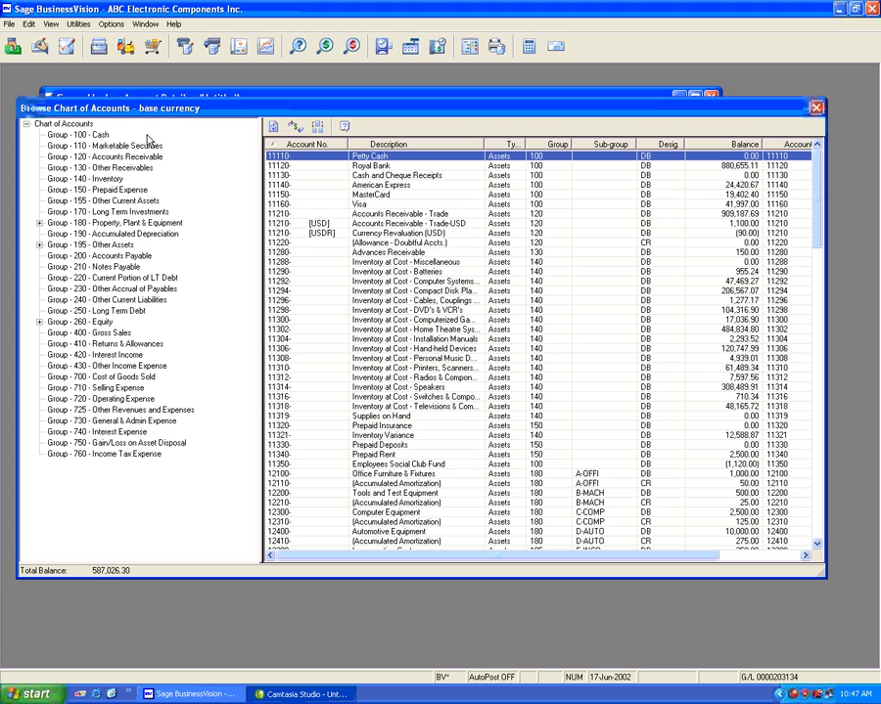
{"action": "left_click", "coordinate": [401, 233]}
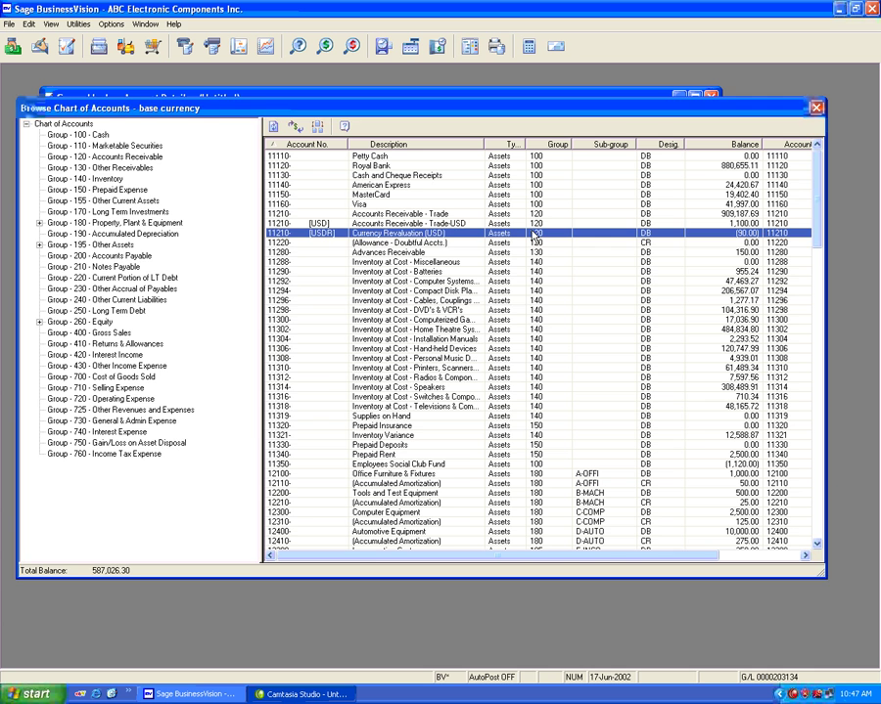
{"action": "left_click", "coordinate": [313, 126]}
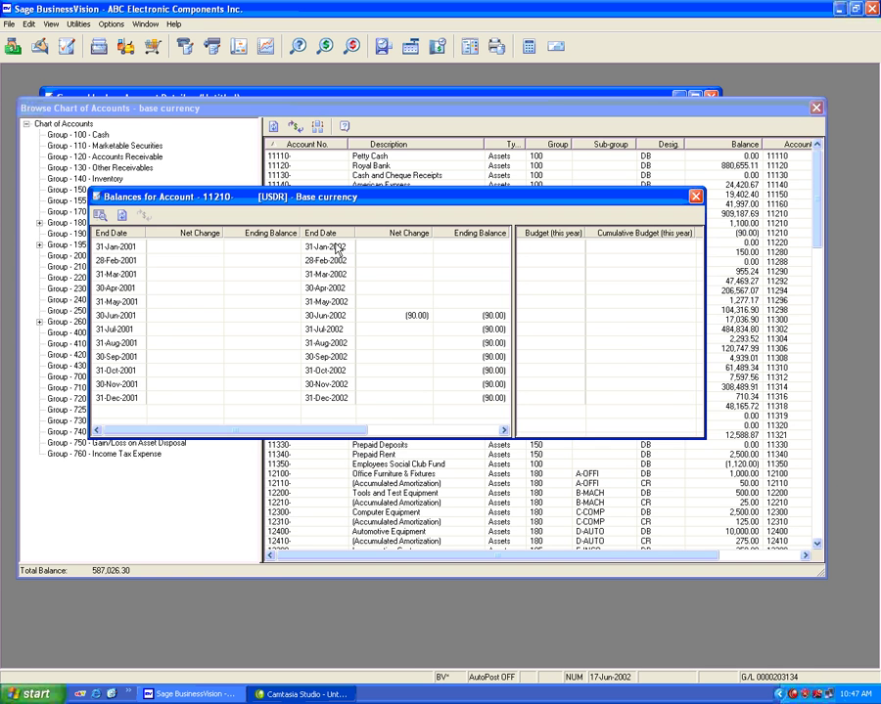
{"action": "double_click", "coordinate": [361, 316]}
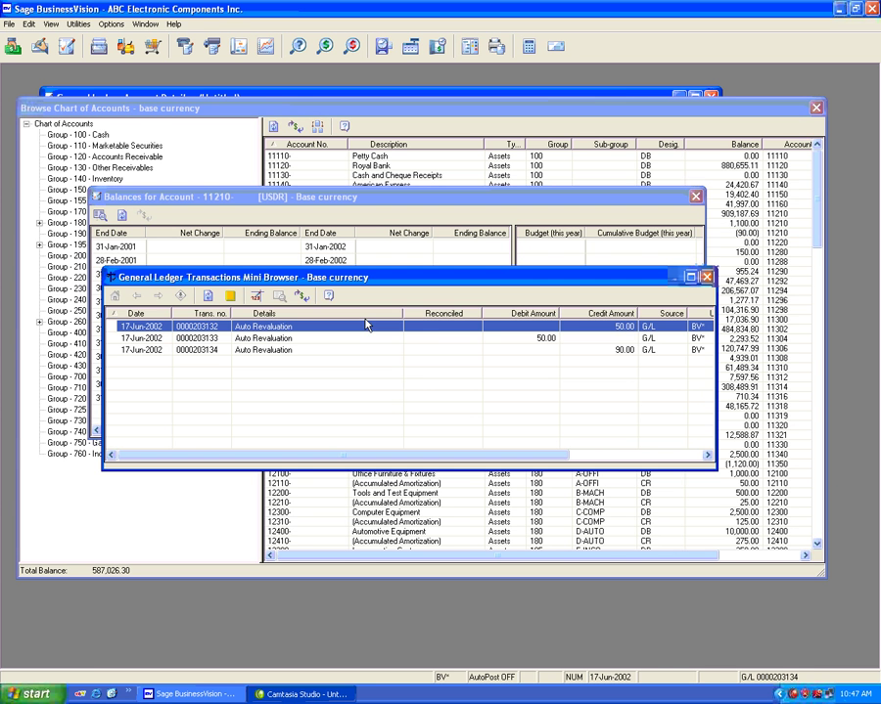
{"action": "left_click", "coordinate": [567, 339]}
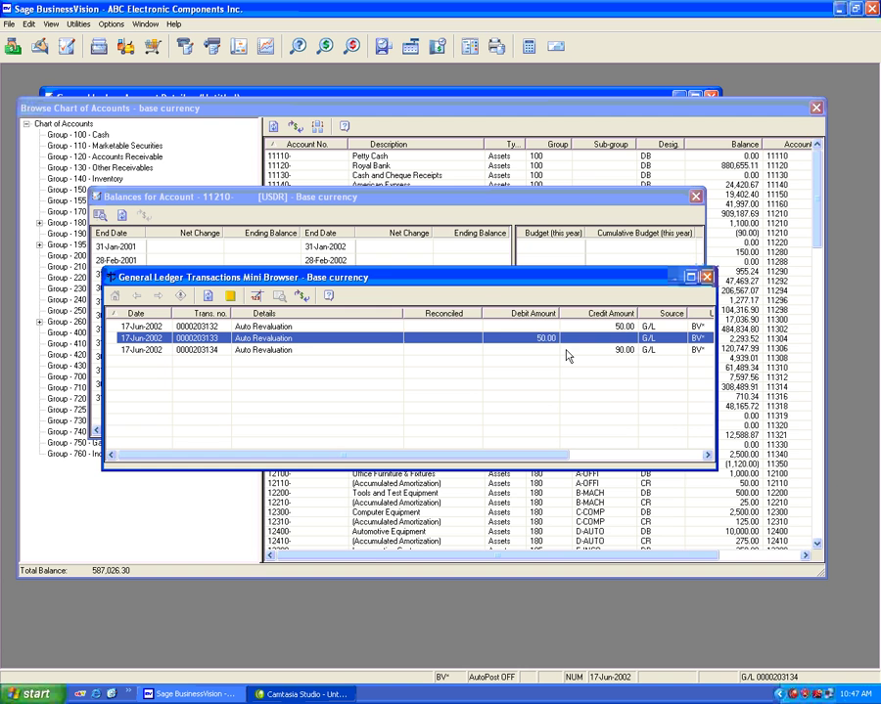
{"action": "left_click", "coordinate": [575, 350]}
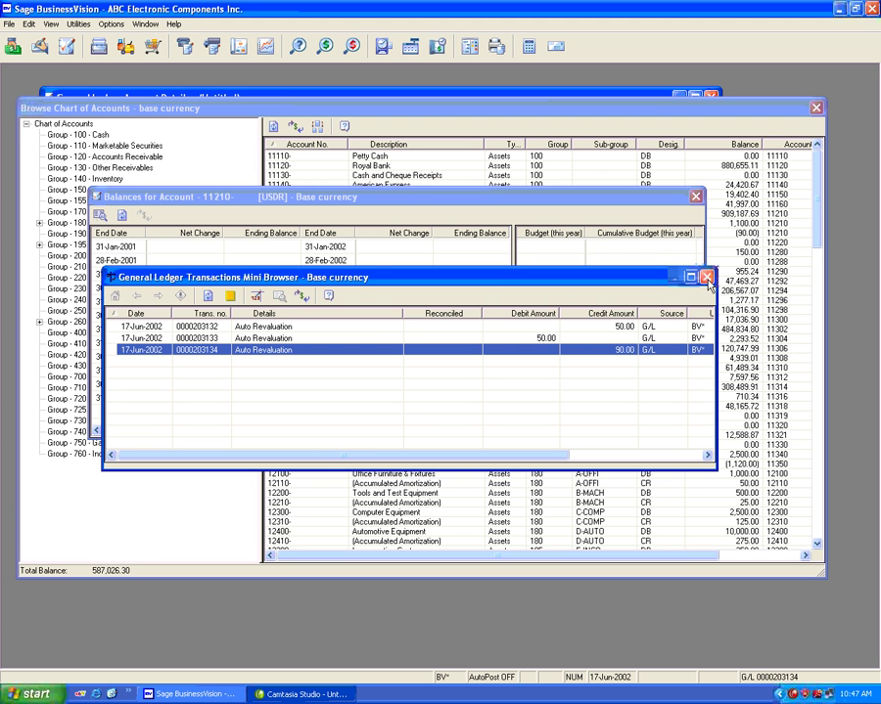
{"action": "left_click", "coordinate": [706, 278]}
{"action": "left_click", "coordinate": [695, 199]}
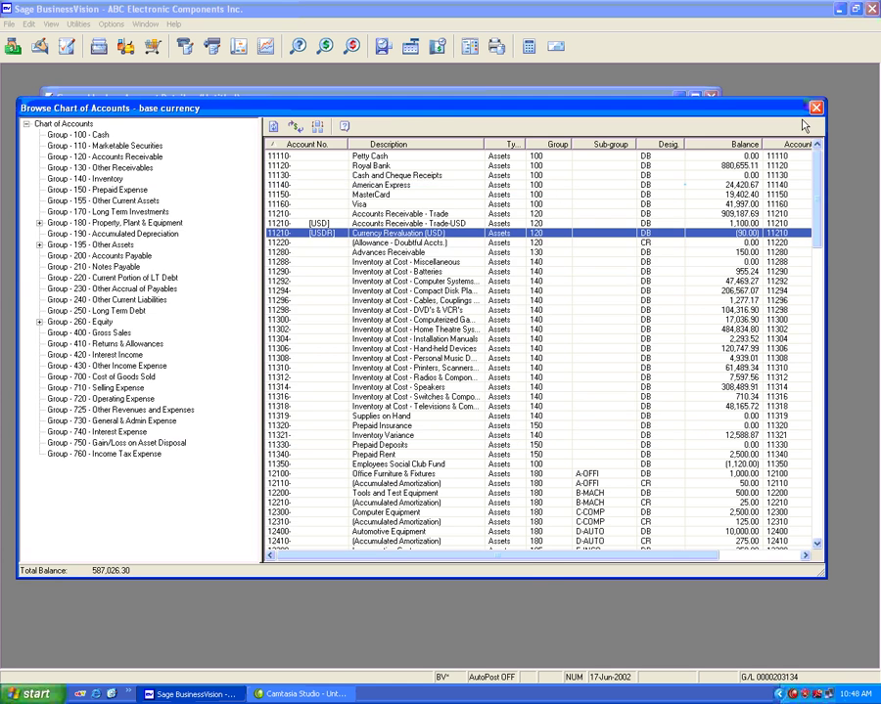
{"action": "left_click", "coordinate": [815, 107]}
Preview the 30-Jun-02 General Ledger Balance sheet, noting Currency Revaluation (USD) at (90.00)
{"action": "left_click", "coordinate": [496, 47]}
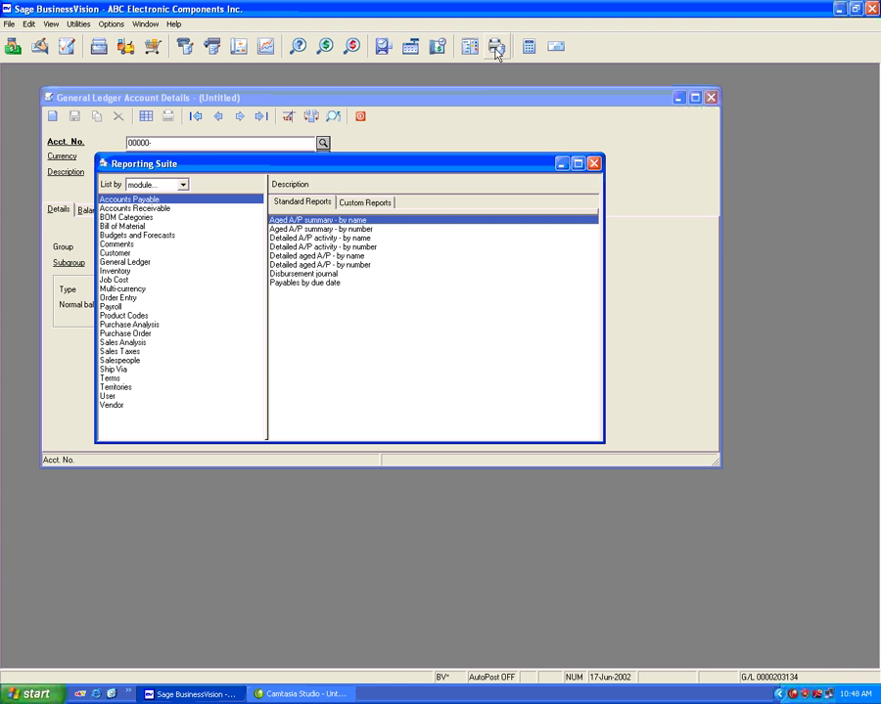
{"action": "left_click", "coordinate": [127, 263]}
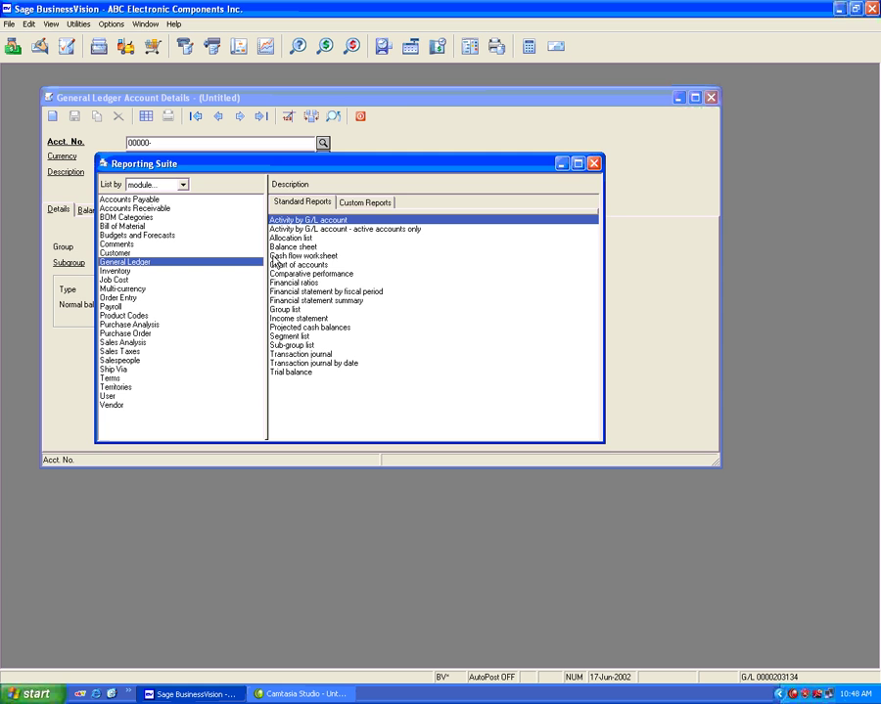
{"action": "double_click", "coordinate": [289, 246]}
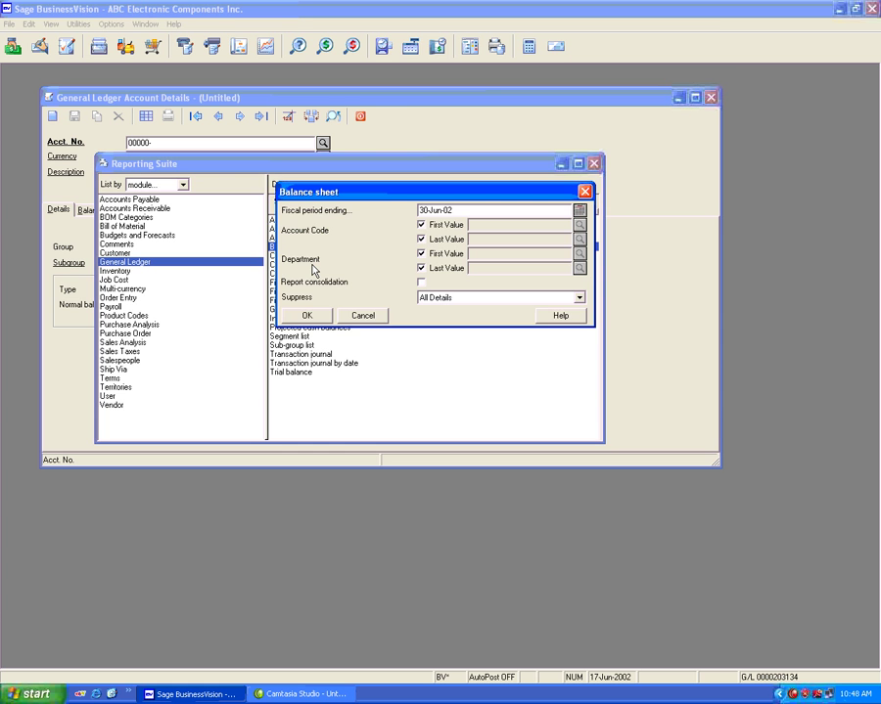
{"action": "left_click", "coordinate": [306, 315]}
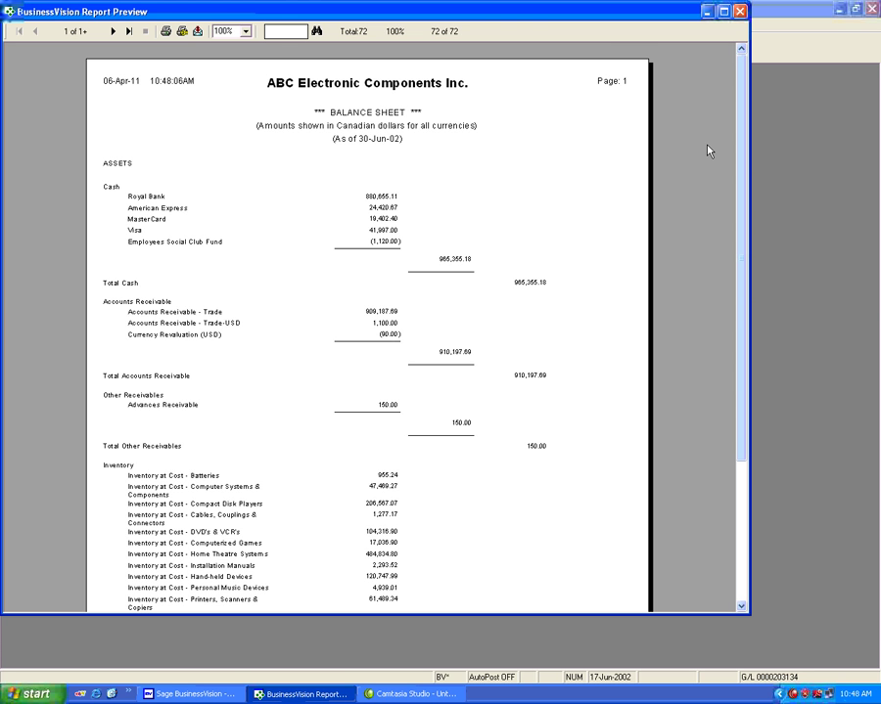
{"action": "left_click", "coordinate": [740, 12]}
{"action": "left_click", "coordinate": [364, 316]}
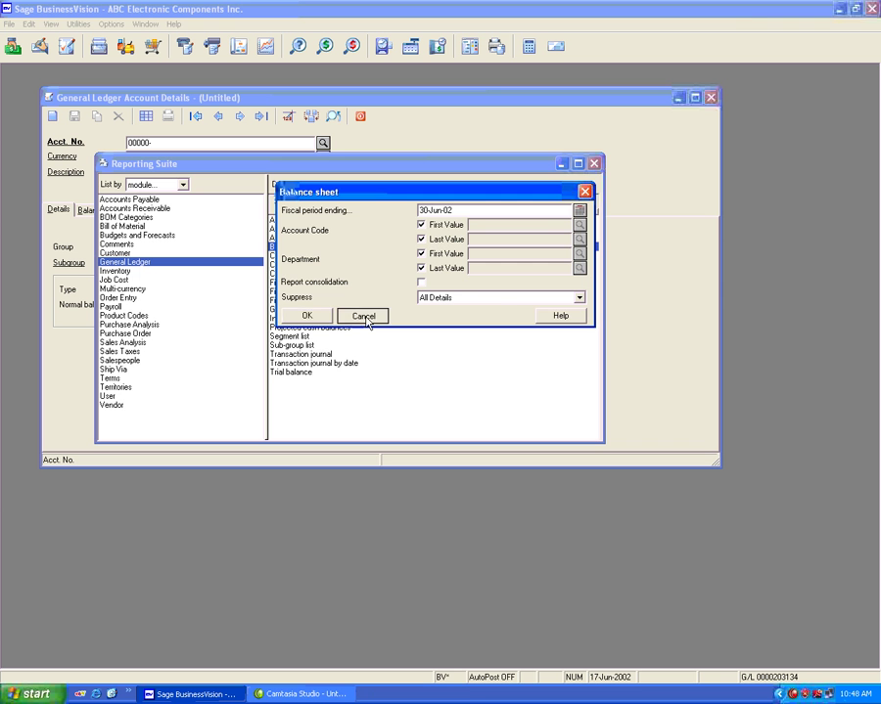
{"action": "left_click", "coordinate": [250, 142]}
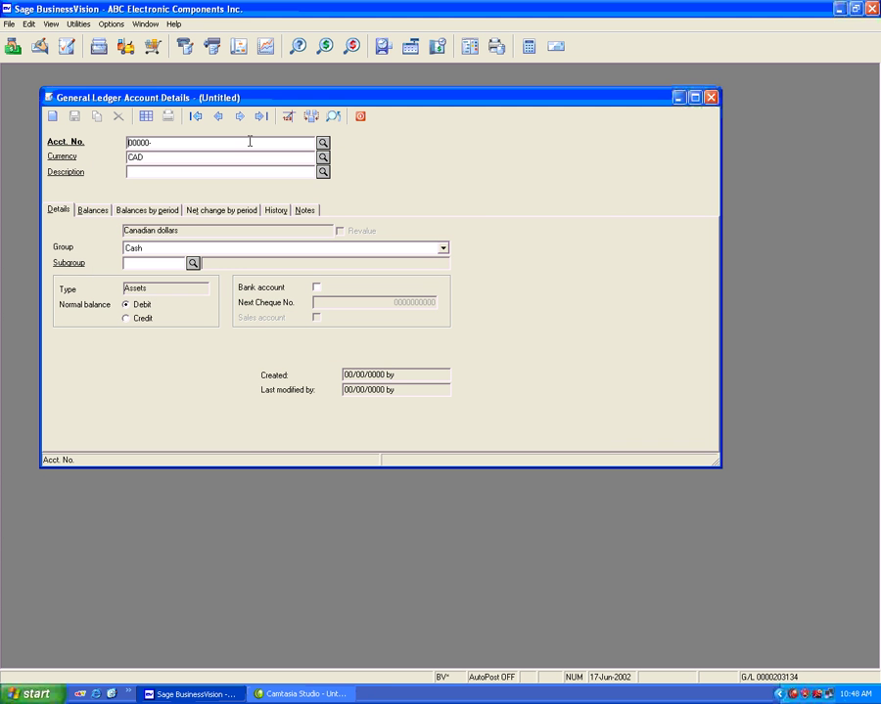
Select account 11210 [USDR] in the chart of accounts to confirm its (90.00) balance
{"action": "left_click", "coordinate": [146, 116]}
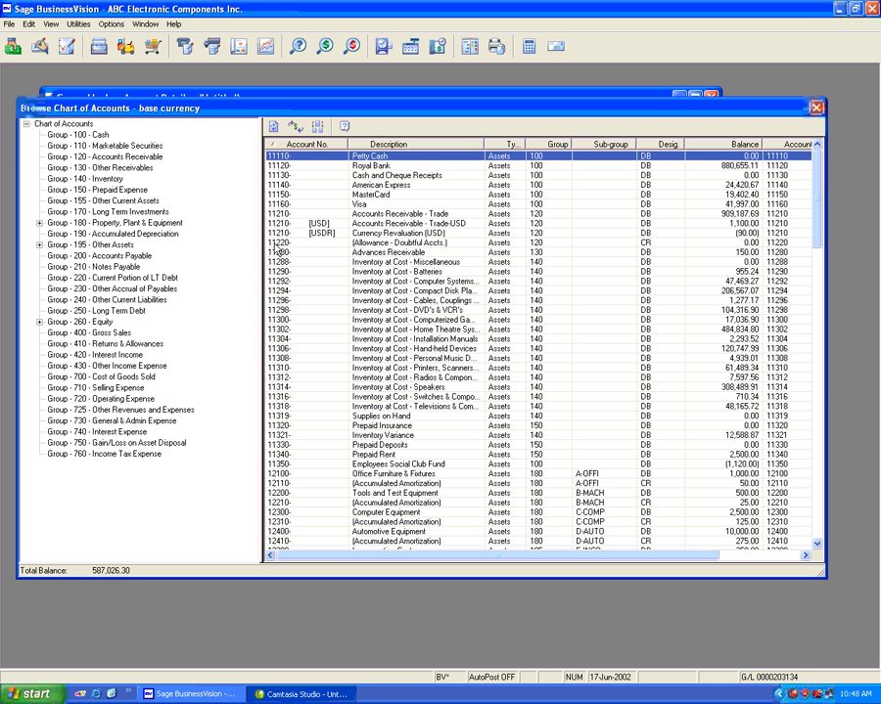
{"action": "left_click", "coordinate": [391, 232]}
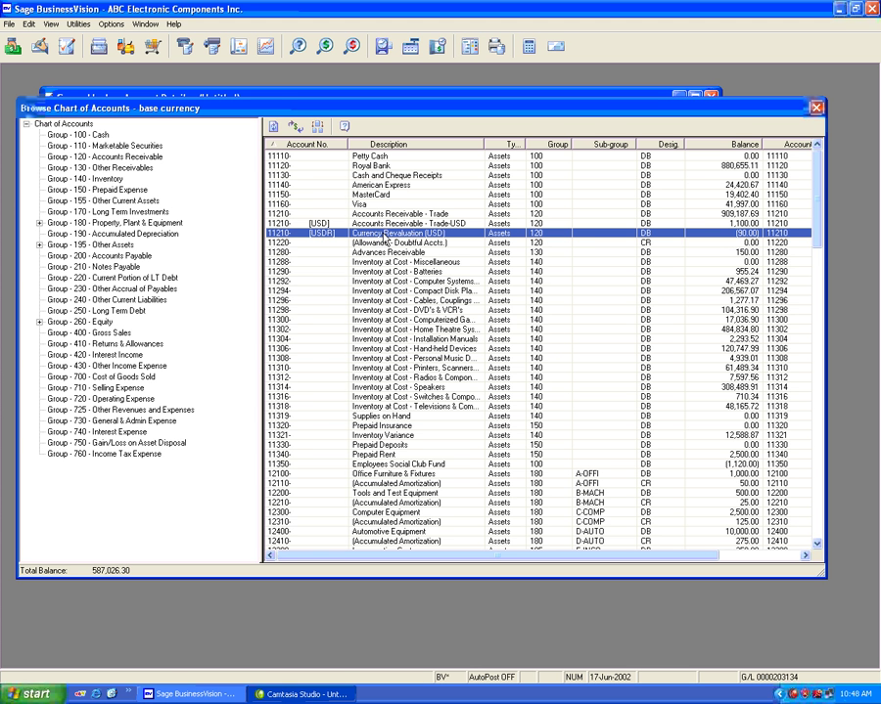
{"action": "left_click", "coordinate": [816, 108]}
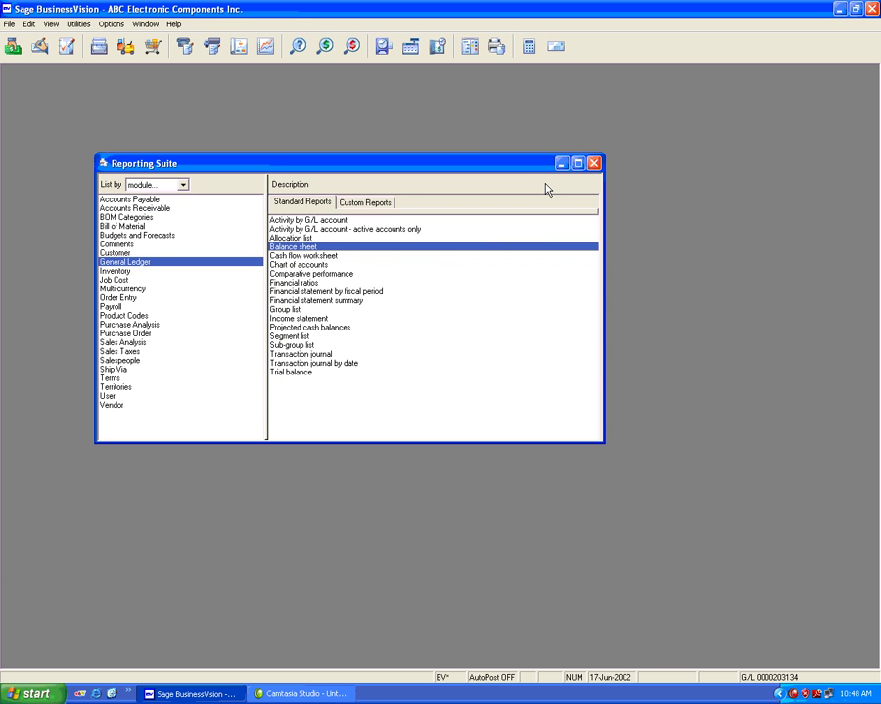
Run Revaluation Roll-up for All Currencies as of 17-Jun-02 and acknowledge the completion message
{"action": "left_click", "coordinate": [593, 163]}
{"action": "left_click", "coordinate": [78, 23]}
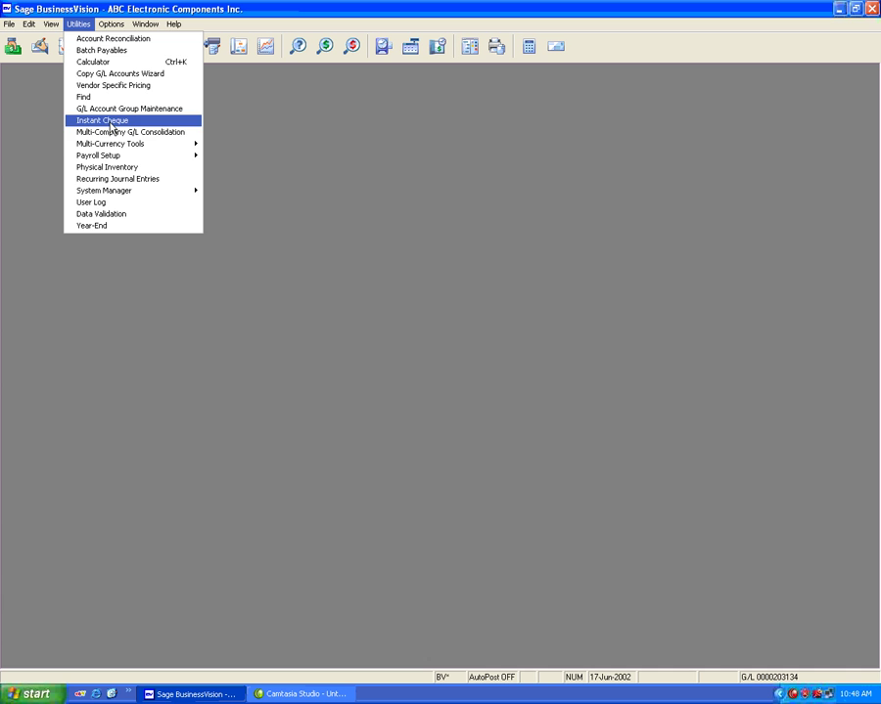
{"action": "mouse_move", "coordinate": [186, 144]}
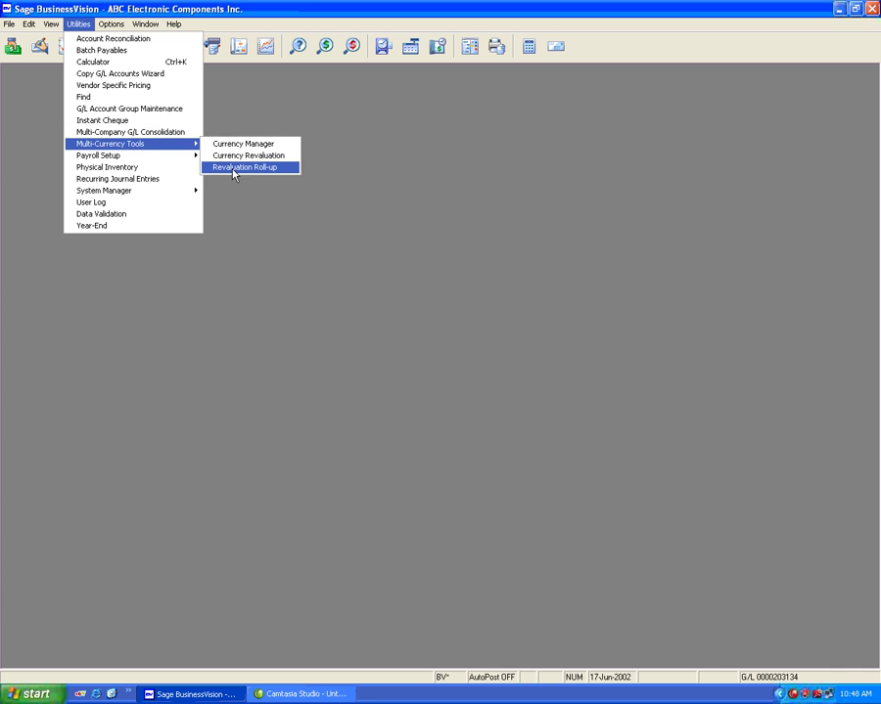
{"action": "left_click", "coordinate": [233, 169]}
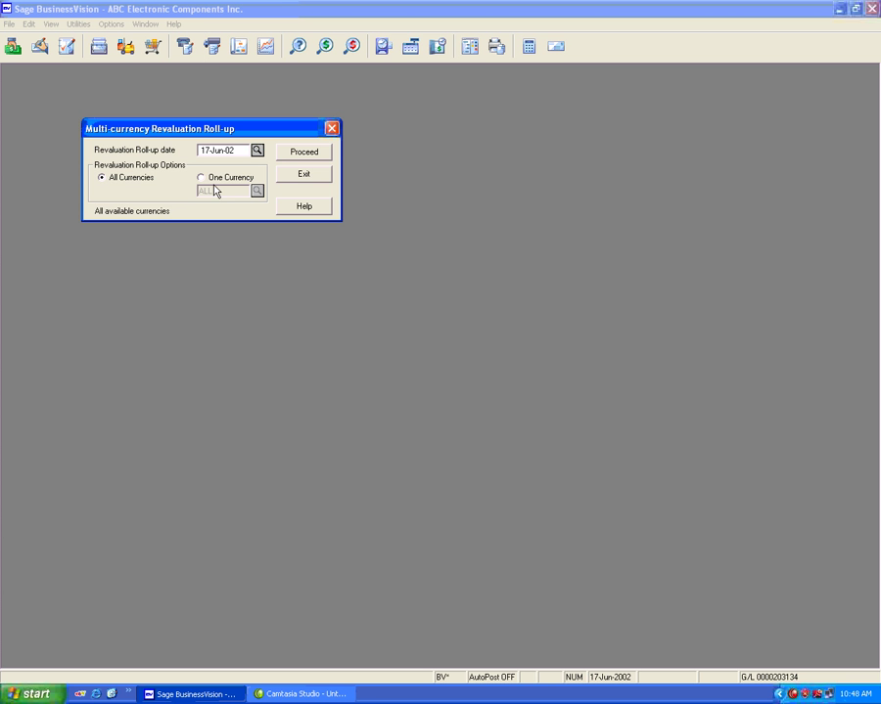
{"action": "left_click", "coordinate": [300, 159]}
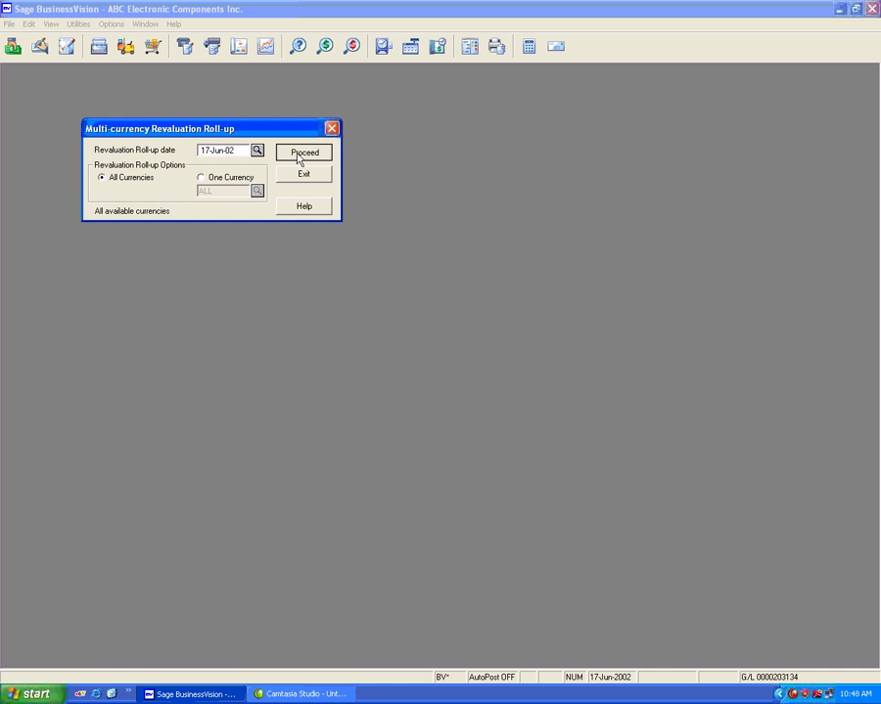
{"action": "key", "text": "Return"}
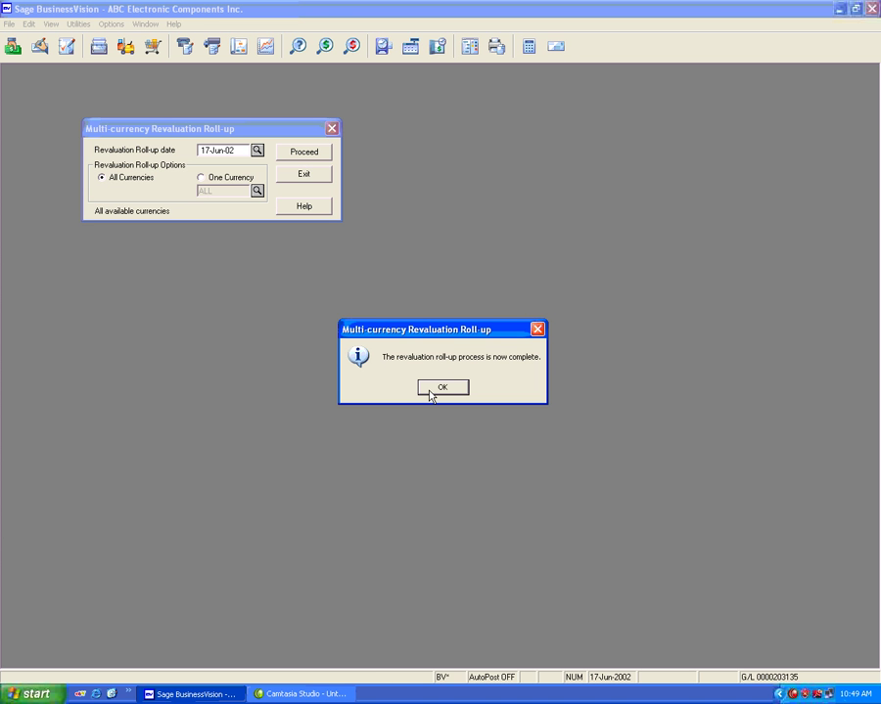
{"action": "left_click", "coordinate": [437, 393]}
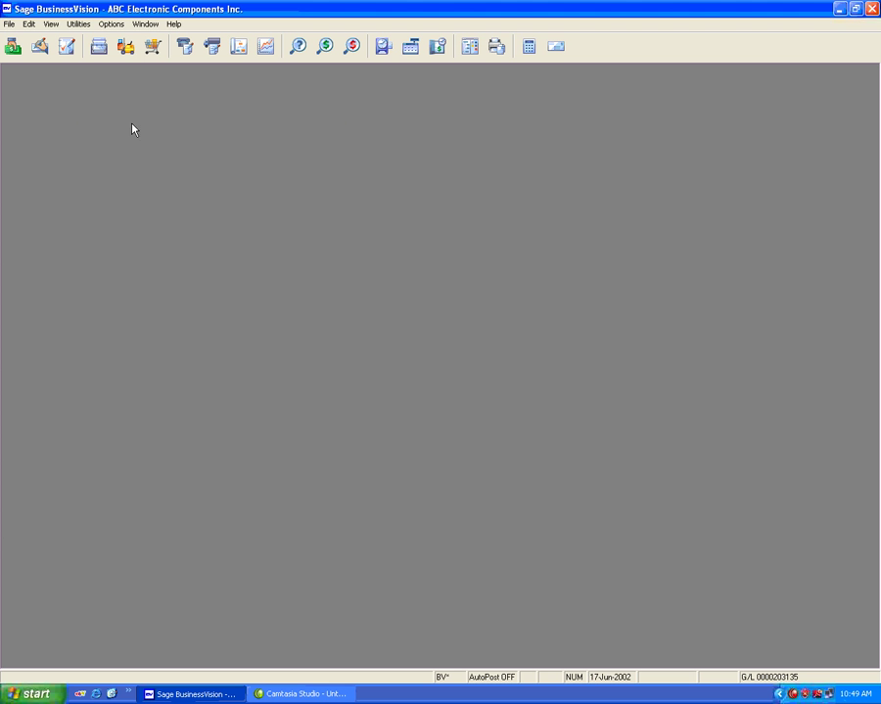
{"action": "left_click", "coordinate": [65, 46]}
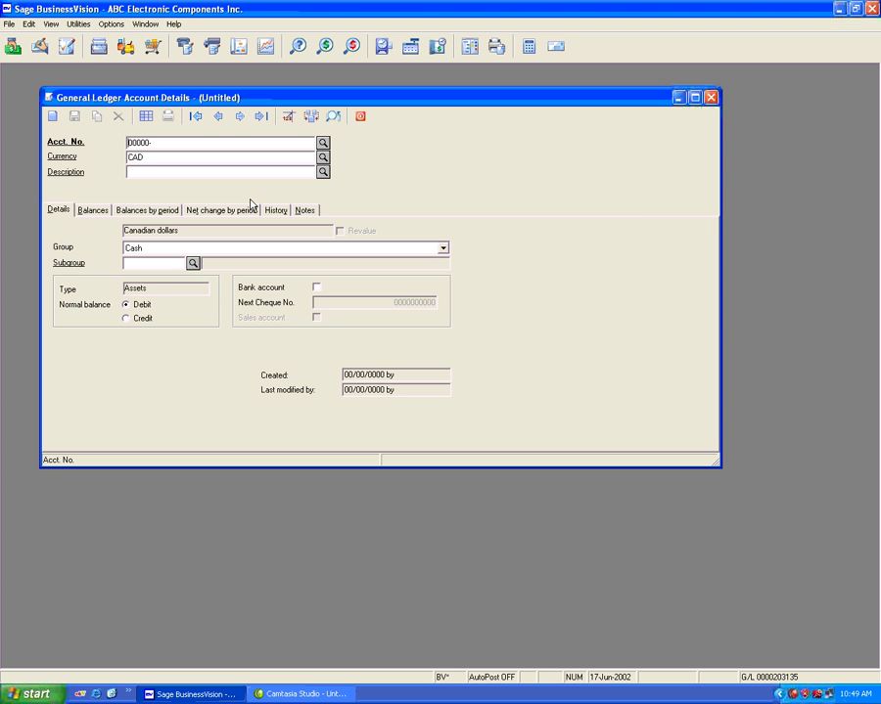
{"action": "left_click", "coordinate": [322, 142]}
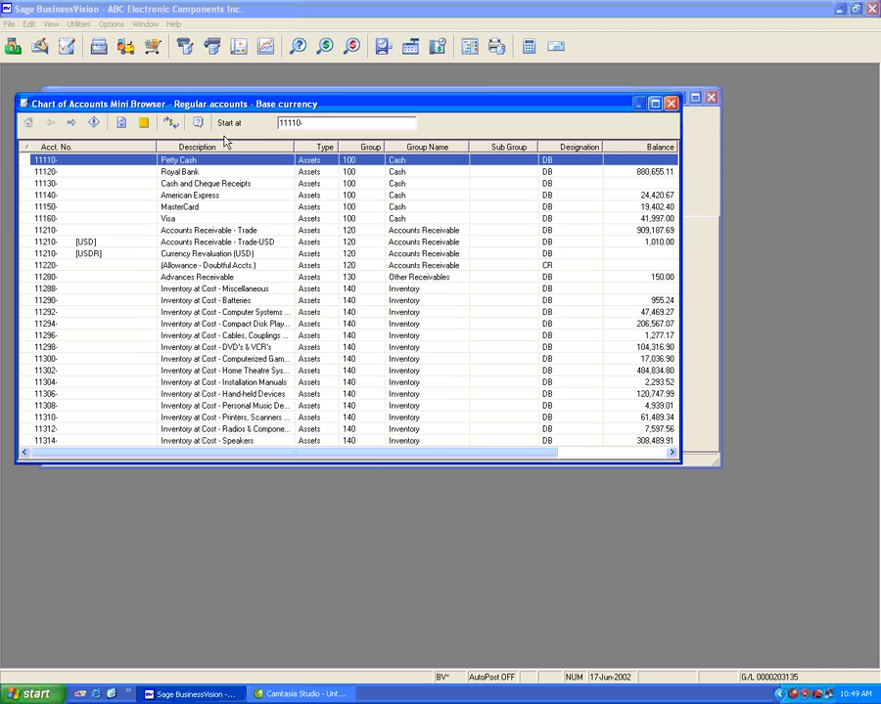
{"action": "left_click", "coordinate": [147, 243]}
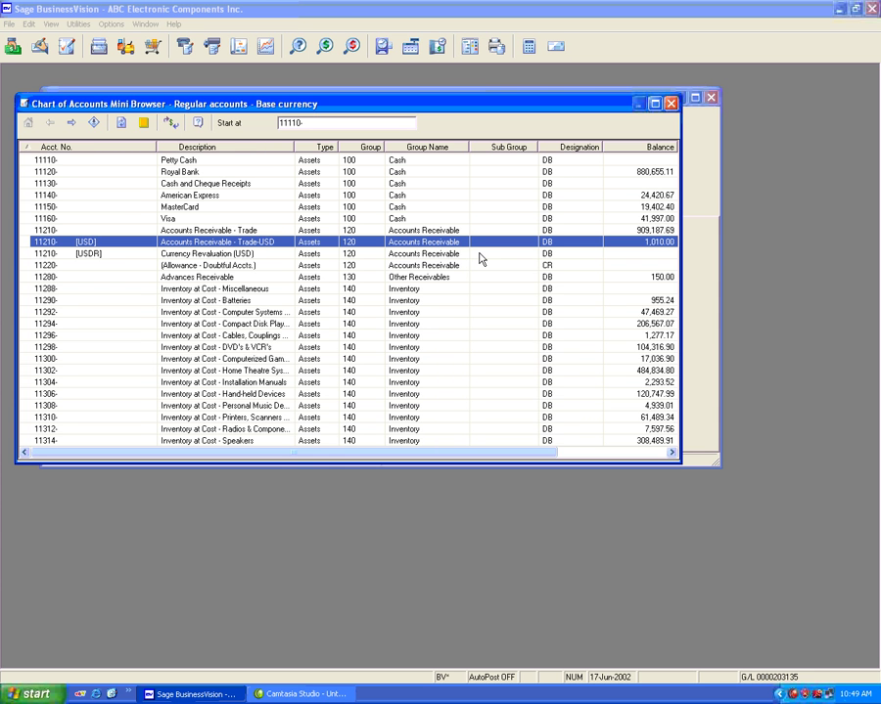
{"action": "left_click", "coordinate": [318, 253]}
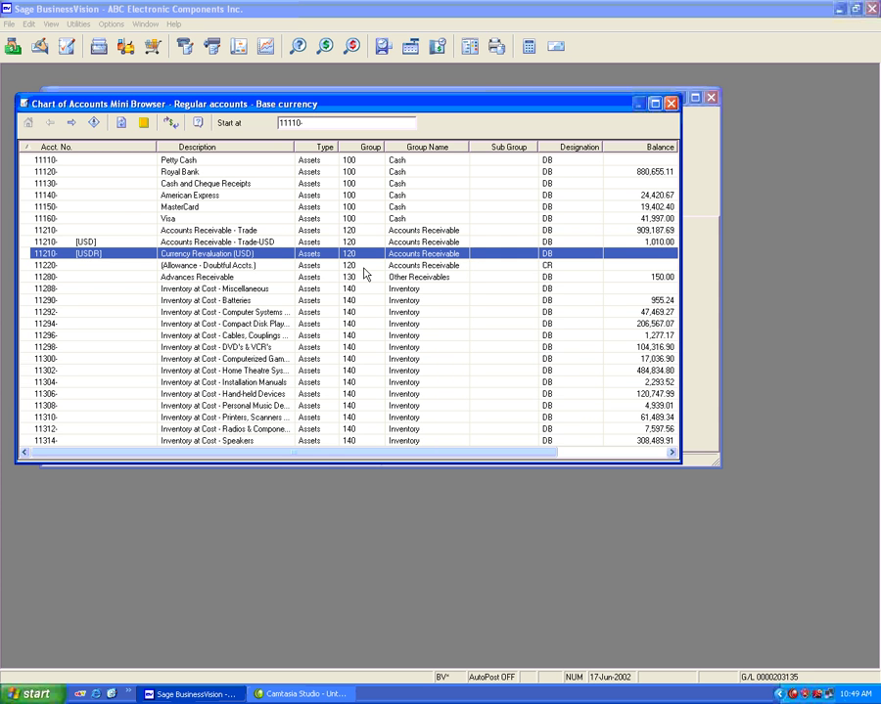
{"action": "left_click", "coordinate": [670, 104]}
{"action": "double_click", "coordinate": [152, 143]}
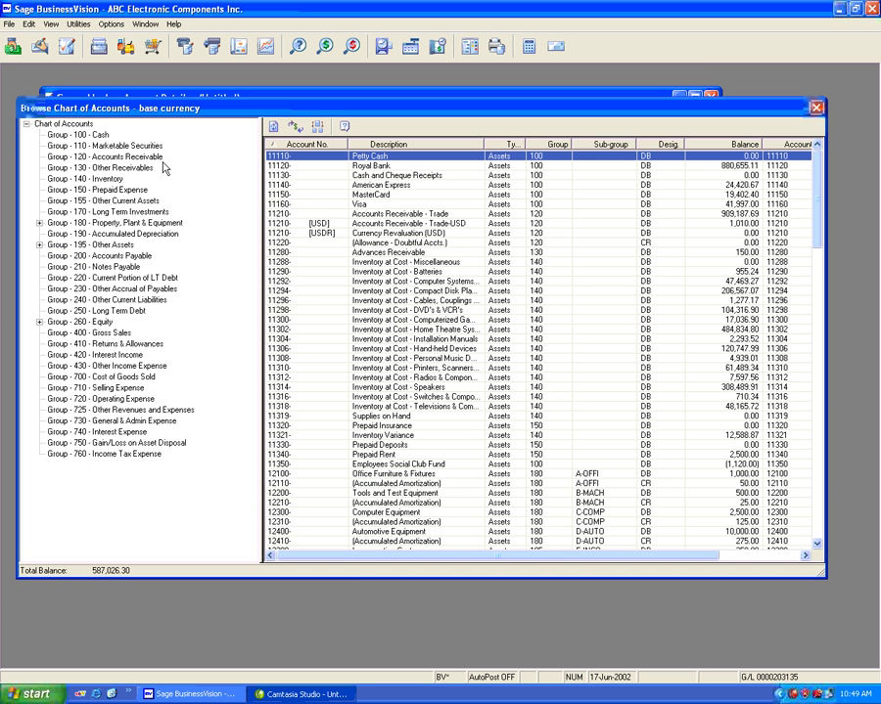
{"action": "left_click", "coordinate": [334, 235]}
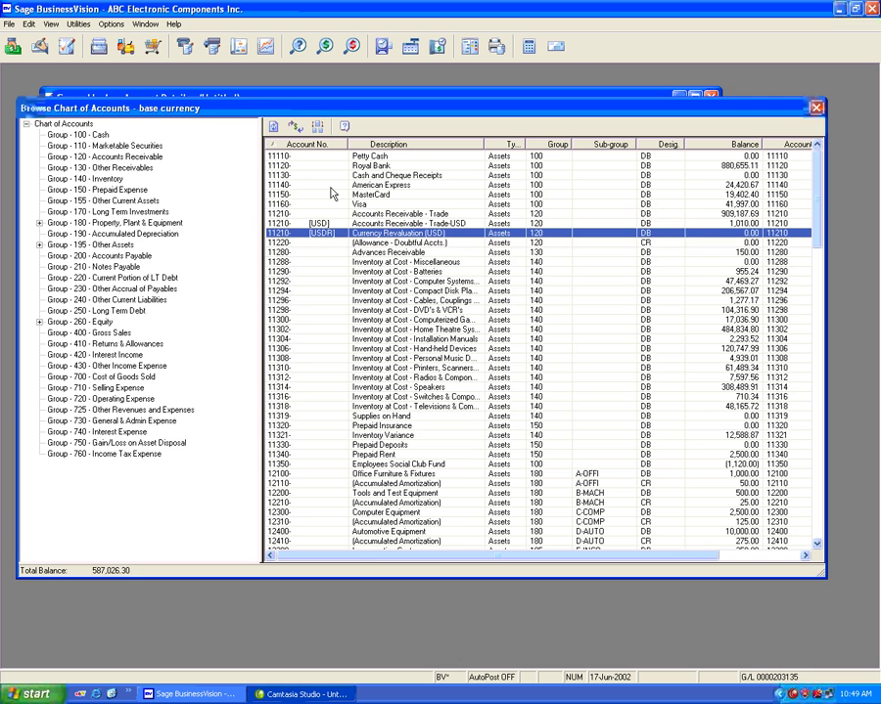
{"action": "left_click", "coordinate": [317, 127]}
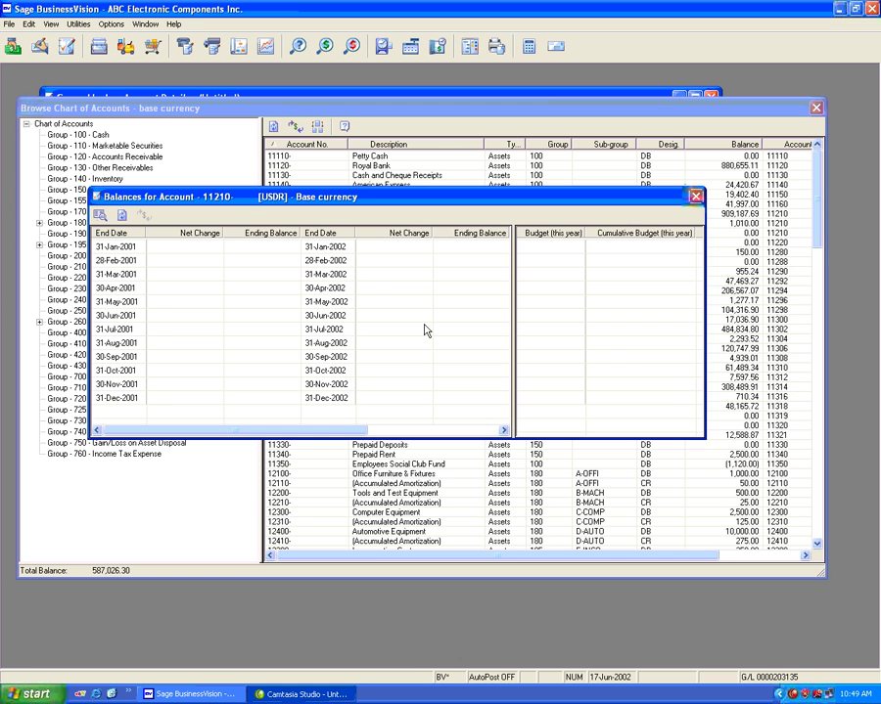
{"action": "double_click", "coordinate": [364, 317]}
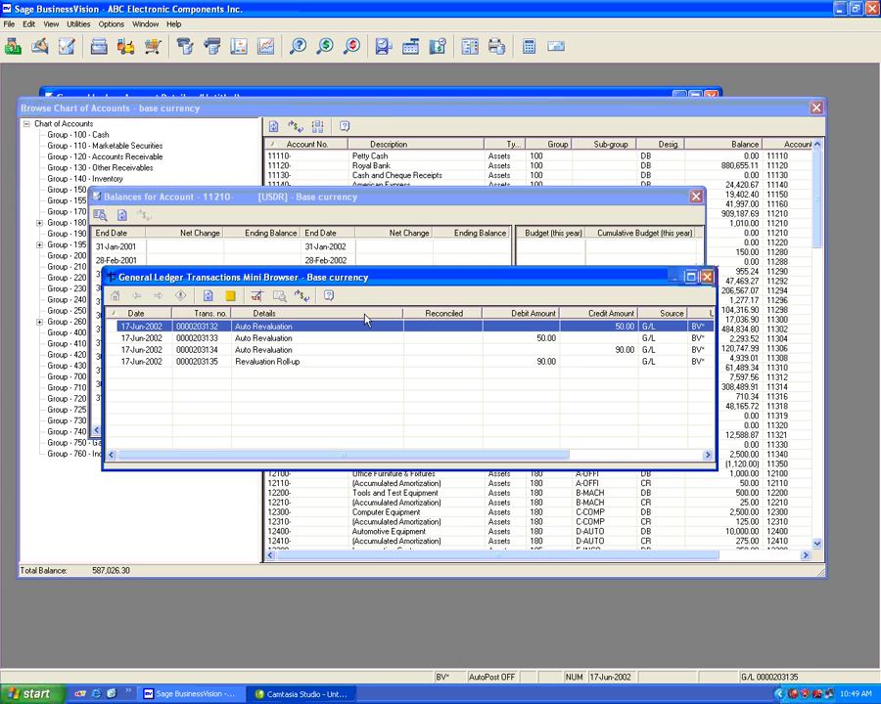
{"action": "left_click", "coordinate": [494, 364]}
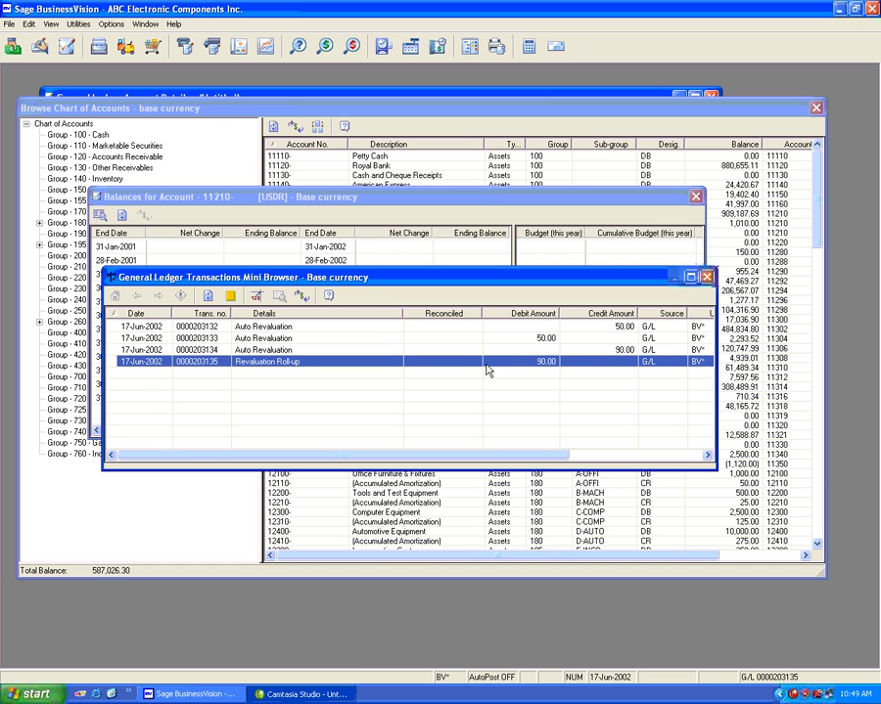
{"action": "left_click", "coordinate": [611, 350]}
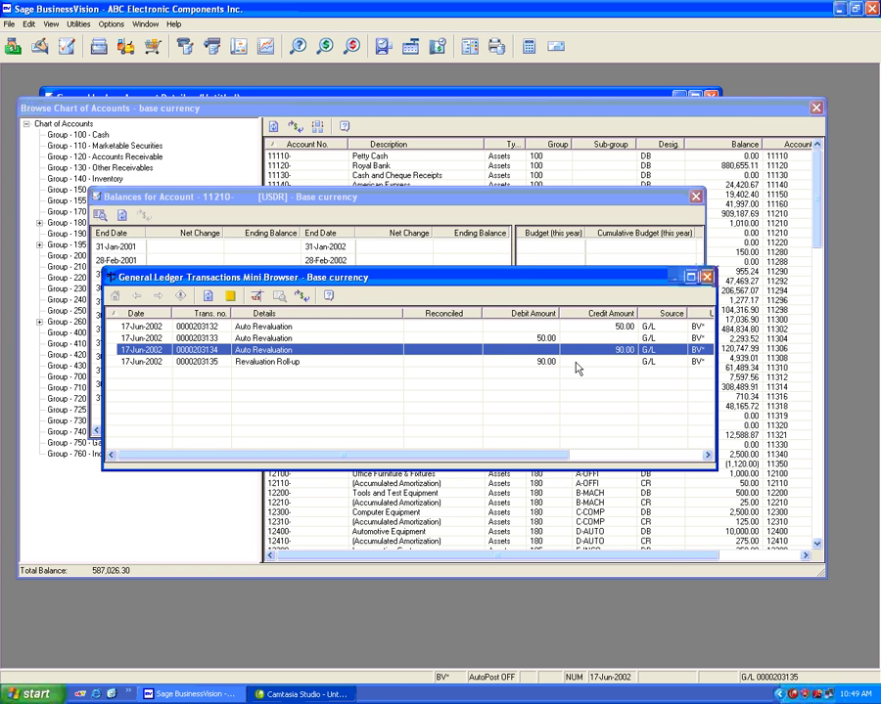
{"action": "left_click", "coordinate": [576, 364]}
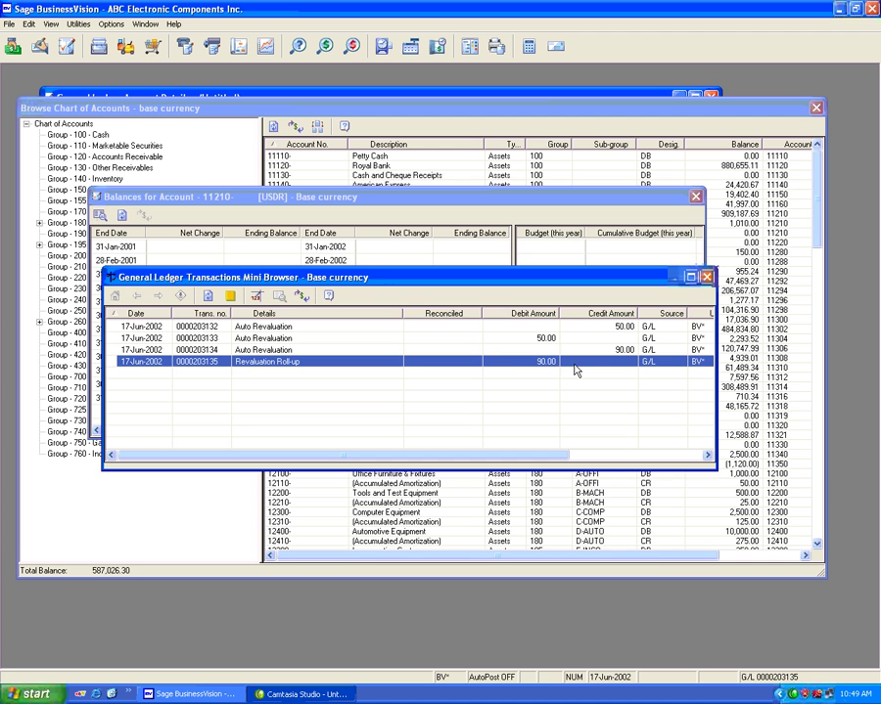
{"action": "left_click", "coordinate": [257, 296]}
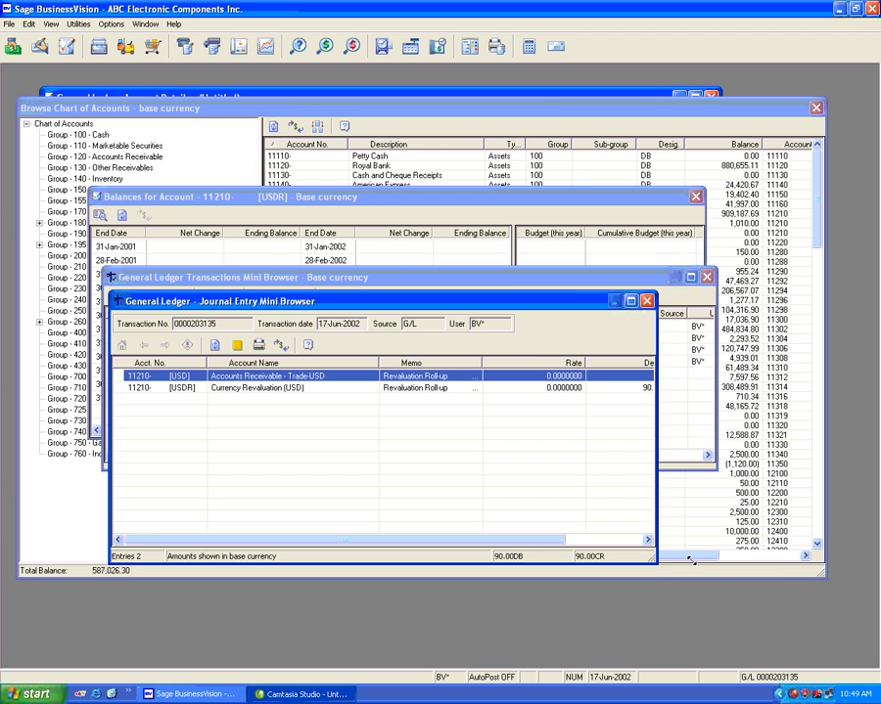
{"action": "left_click_drag", "start_coordinate": [690, 560], "coordinate": [767, 575]}
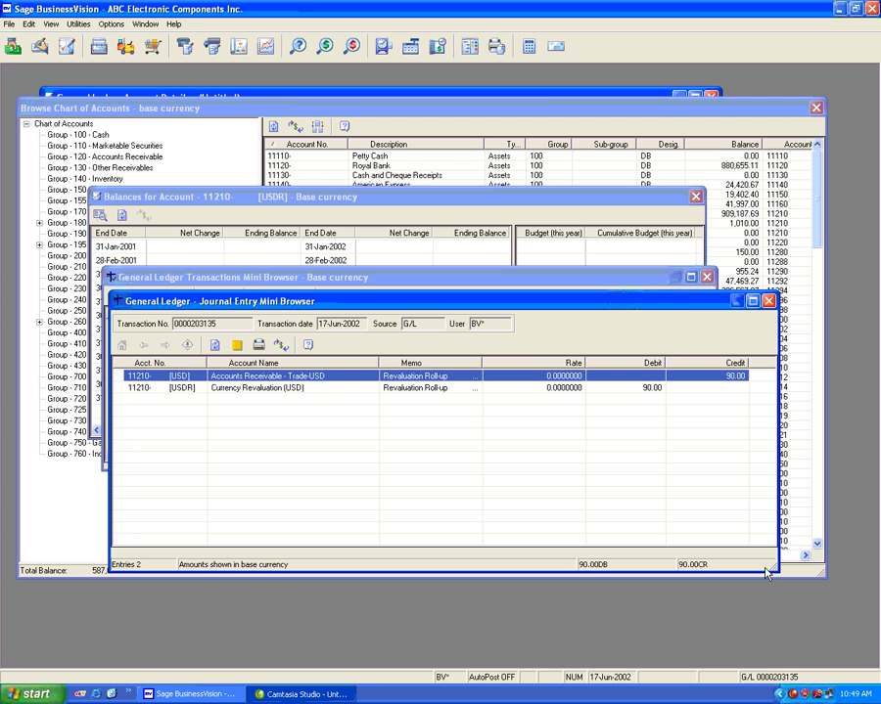
{"action": "left_click", "coordinate": [368, 390]}
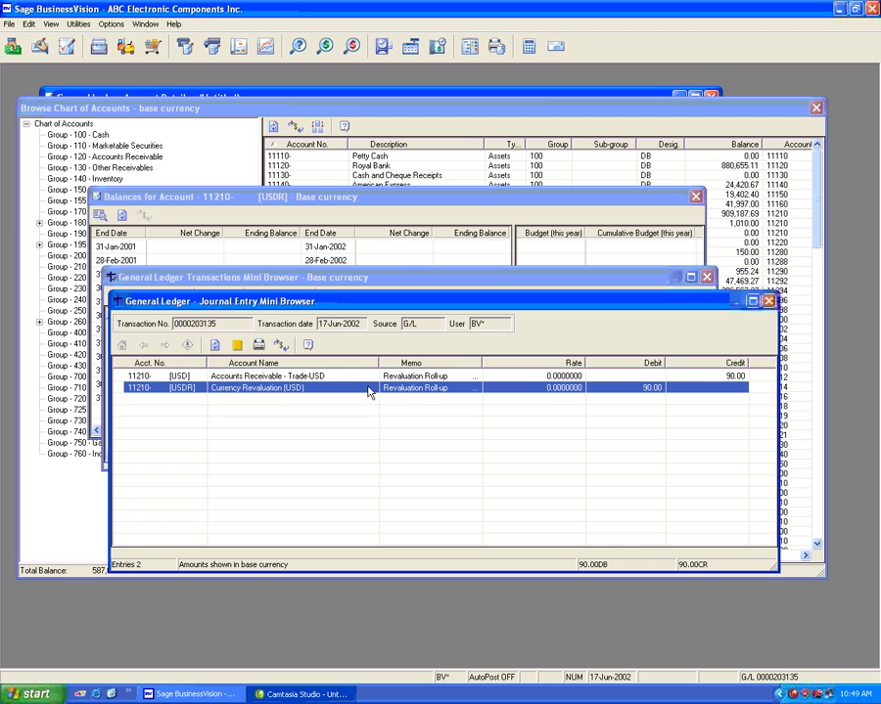
{"action": "left_click", "coordinate": [375, 378]}
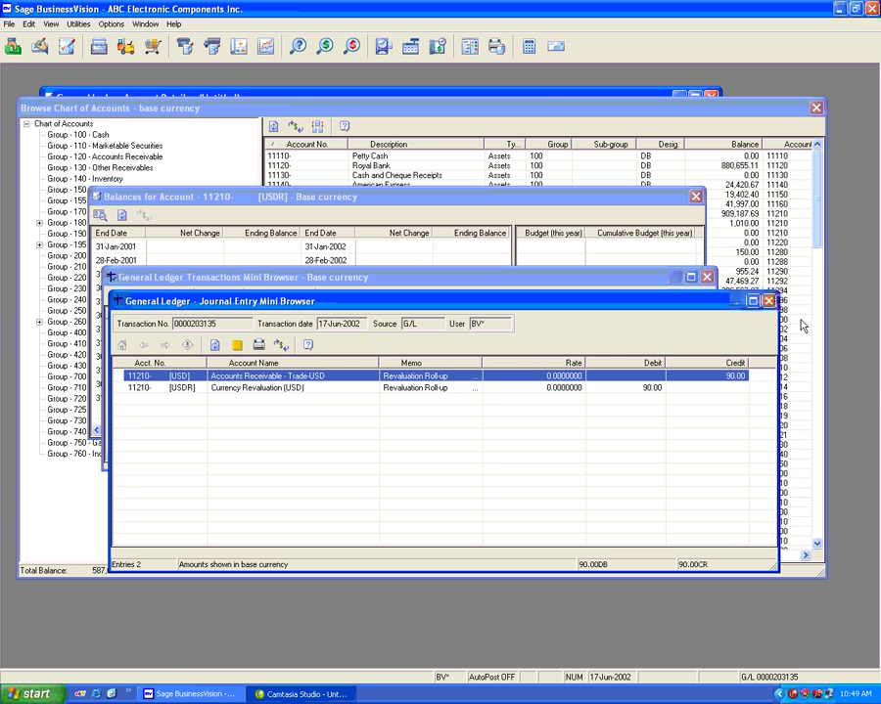
{"action": "left_click", "coordinate": [768, 300]}
{"action": "left_click", "coordinate": [705, 277]}
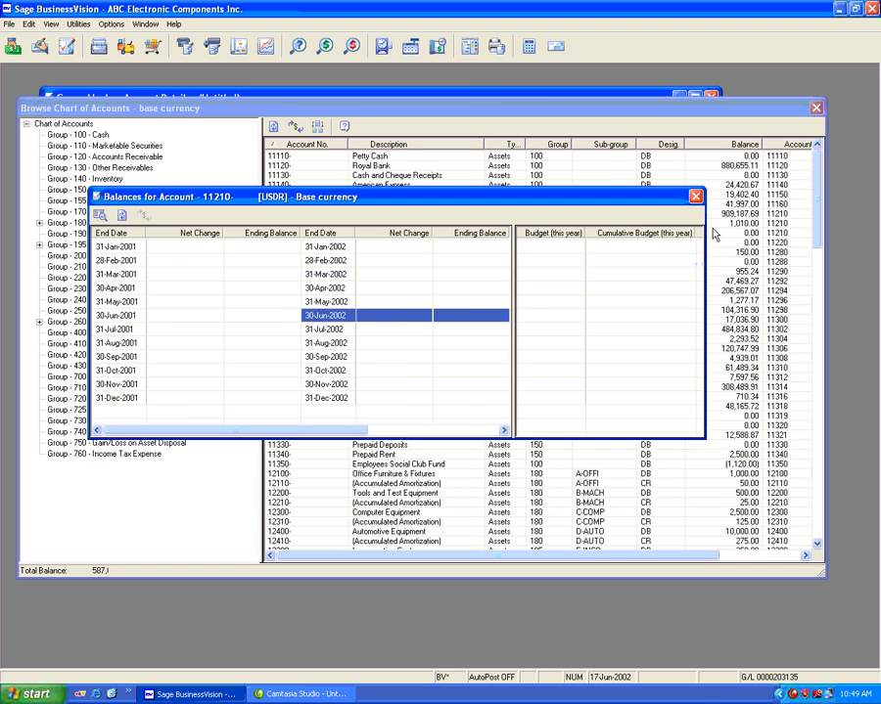
{"action": "left_click", "coordinate": [696, 197]}
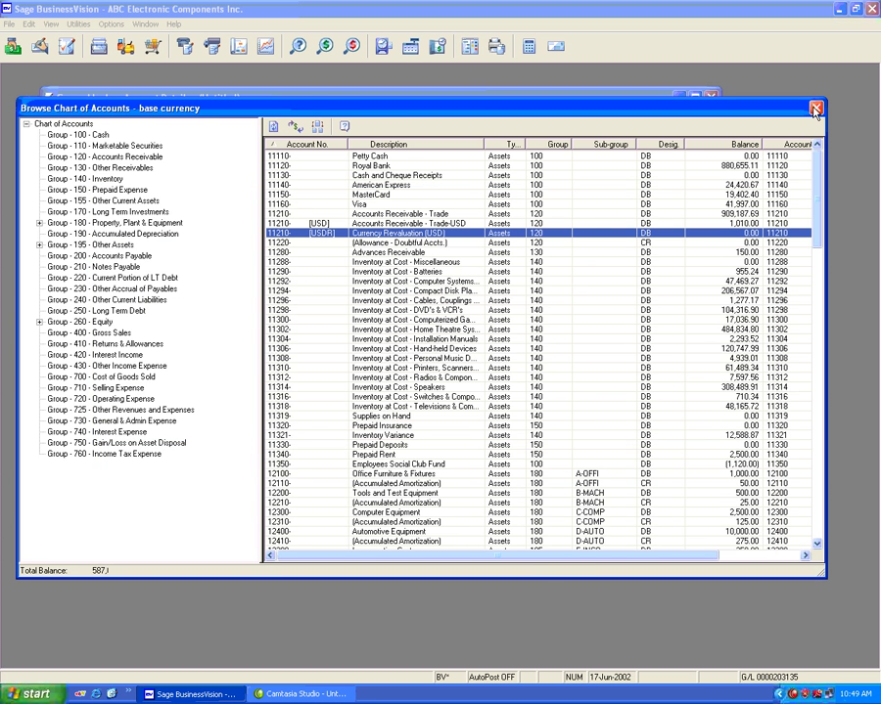
{"action": "left_click", "coordinate": [814, 110]}
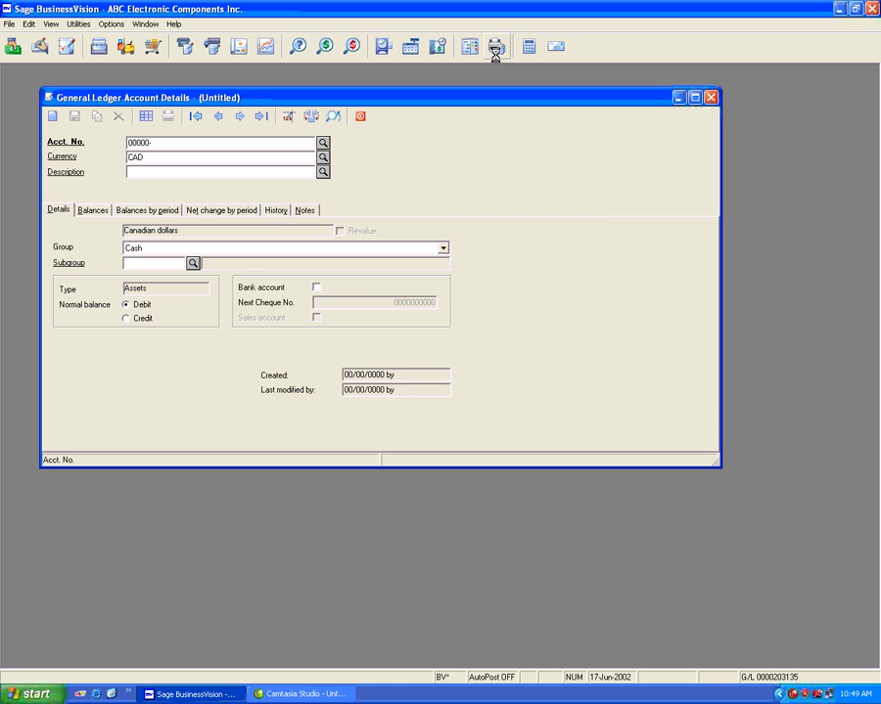
Preview the General Ledger Balance sheet as of 30-Jun-02, showing Trade-USD at 1,010.00
{"action": "left_click", "coordinate": [136, 262]}
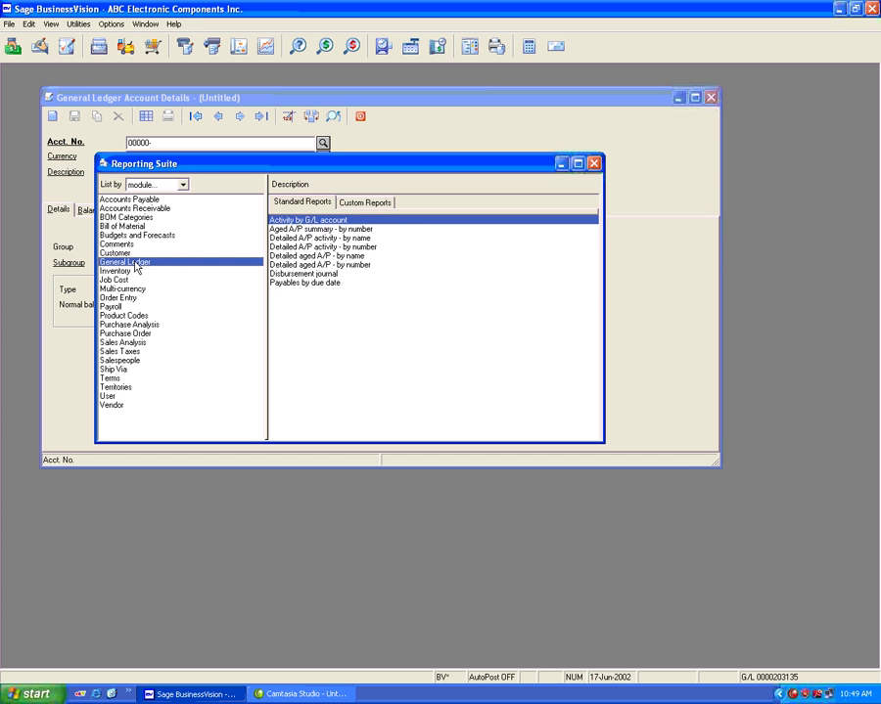
{"action": "double_click", "coordinate": [311, 248]}
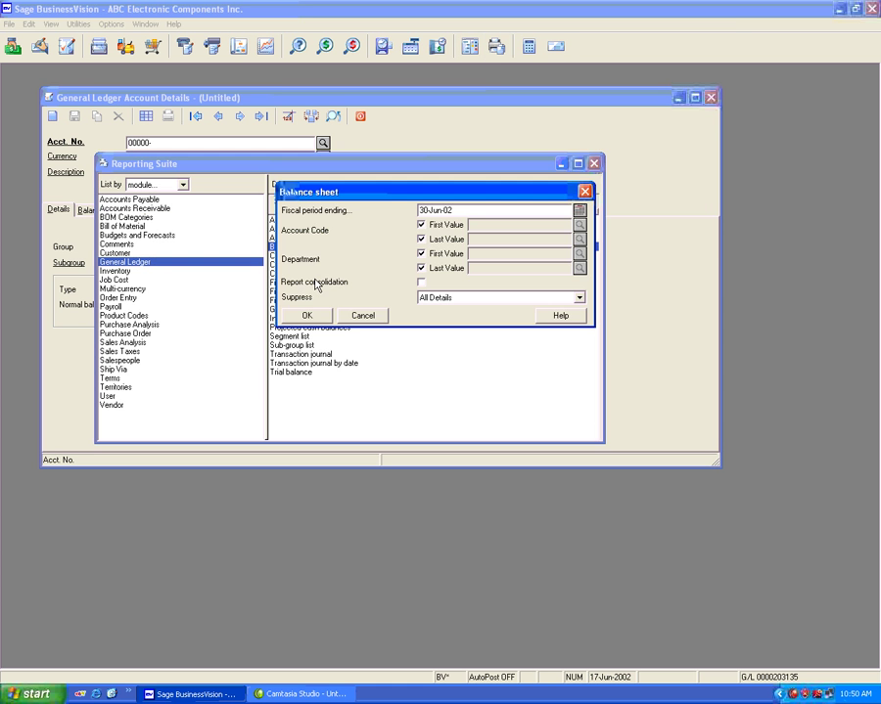
{"action": "key", "text": "Return"}
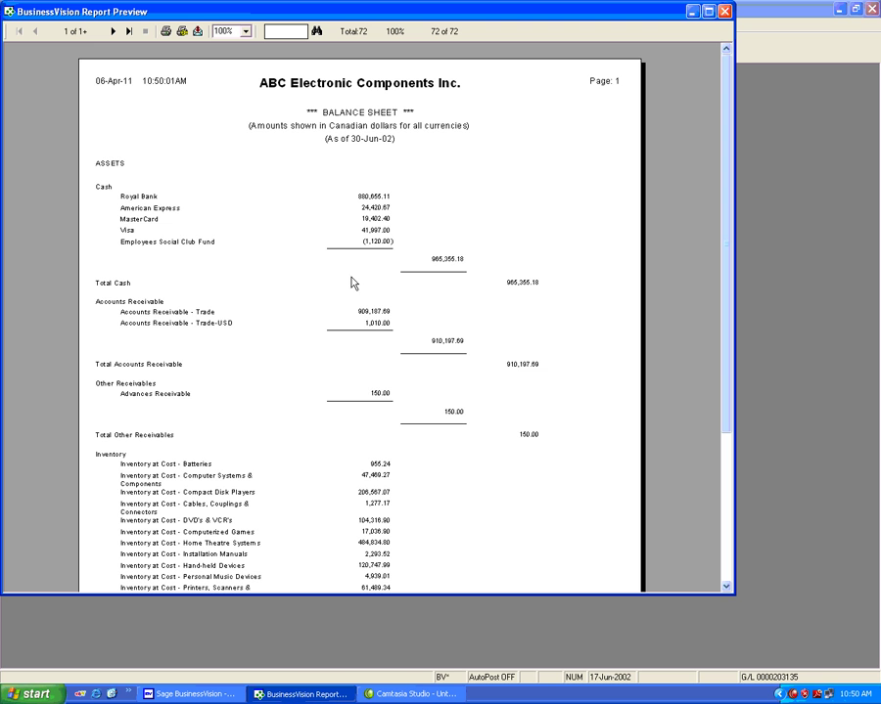